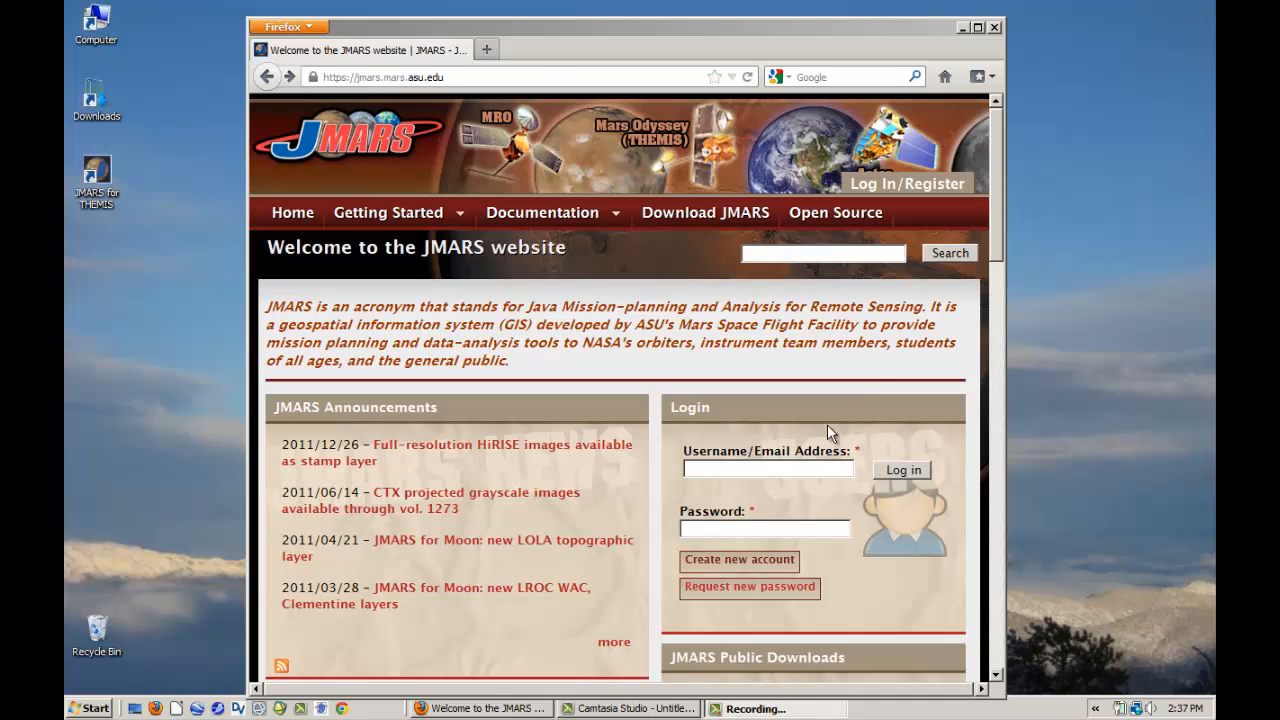
- Review the new-account registration page and the public downloads section on the JMARS website
click(714, 567)
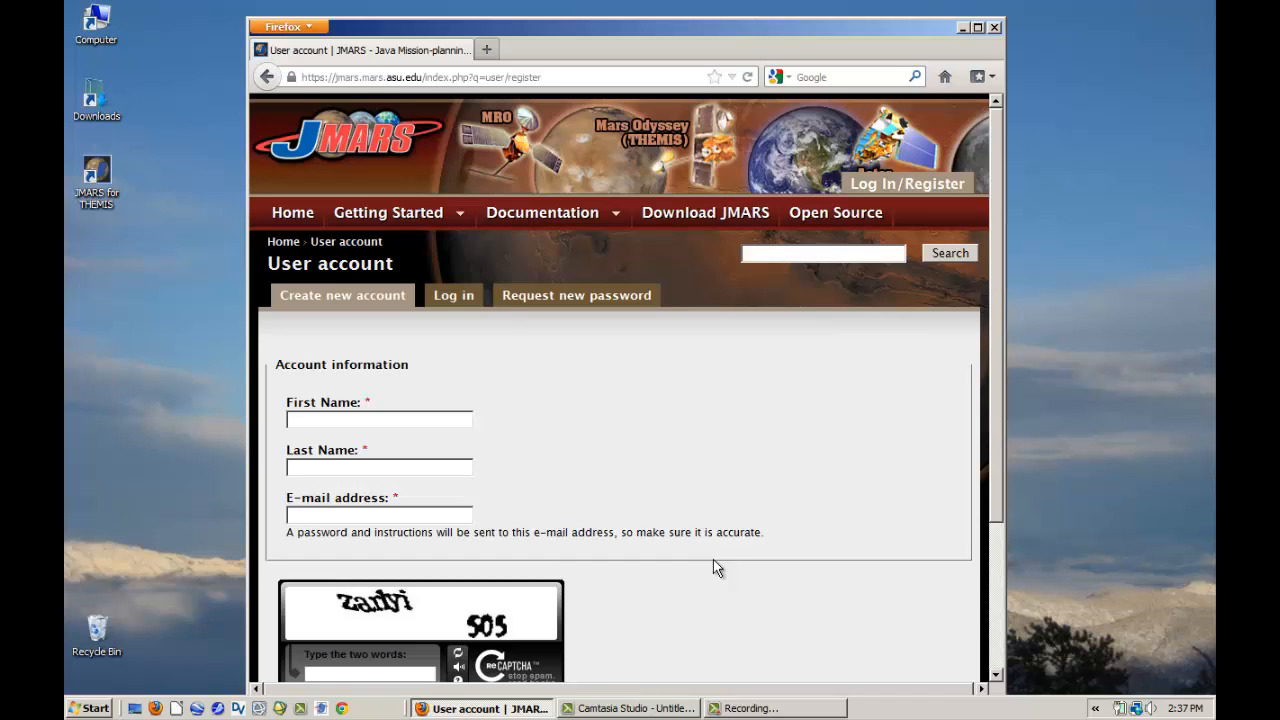
click(266, 78)
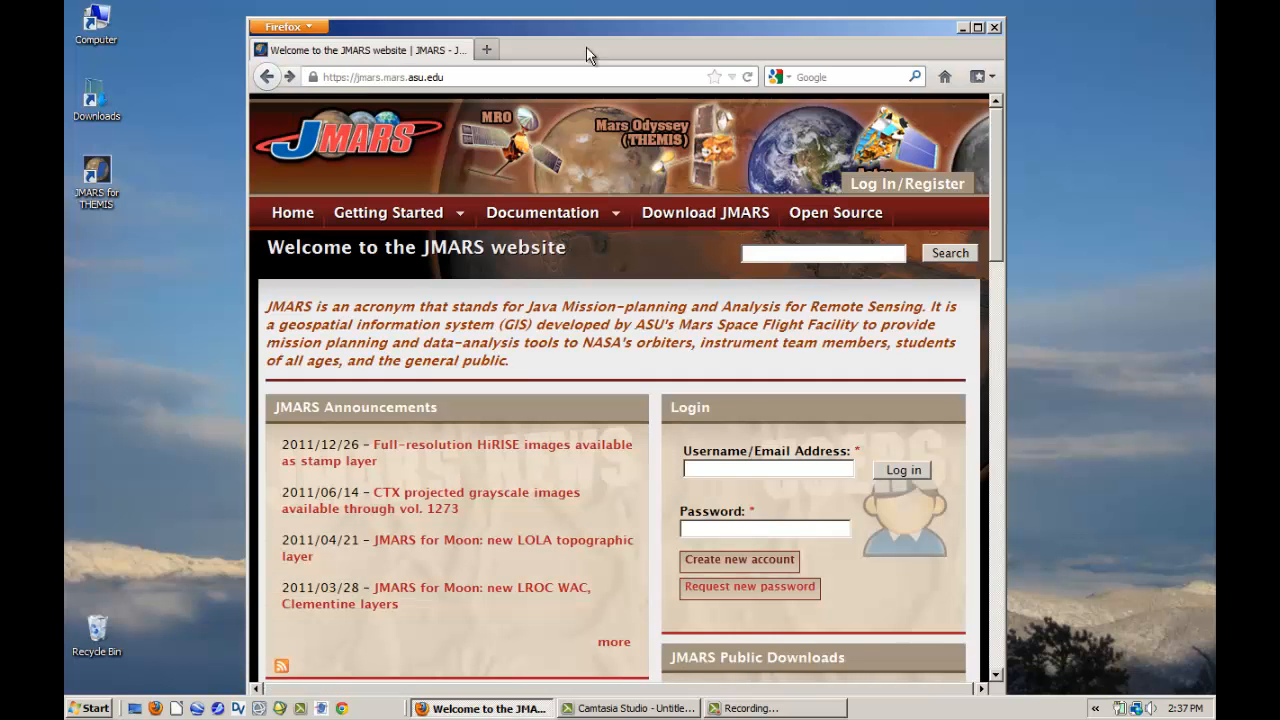
drag(998, 172, 999, 304)
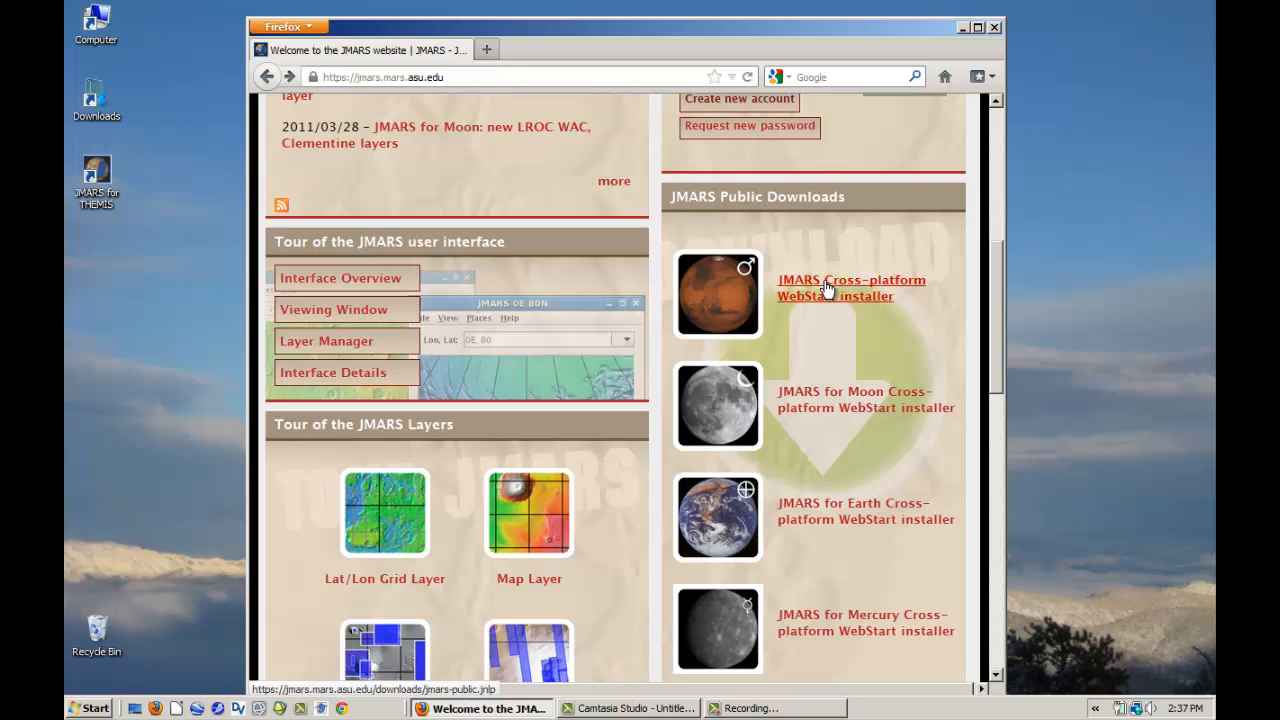
drag(998, 310, 1000, 104)
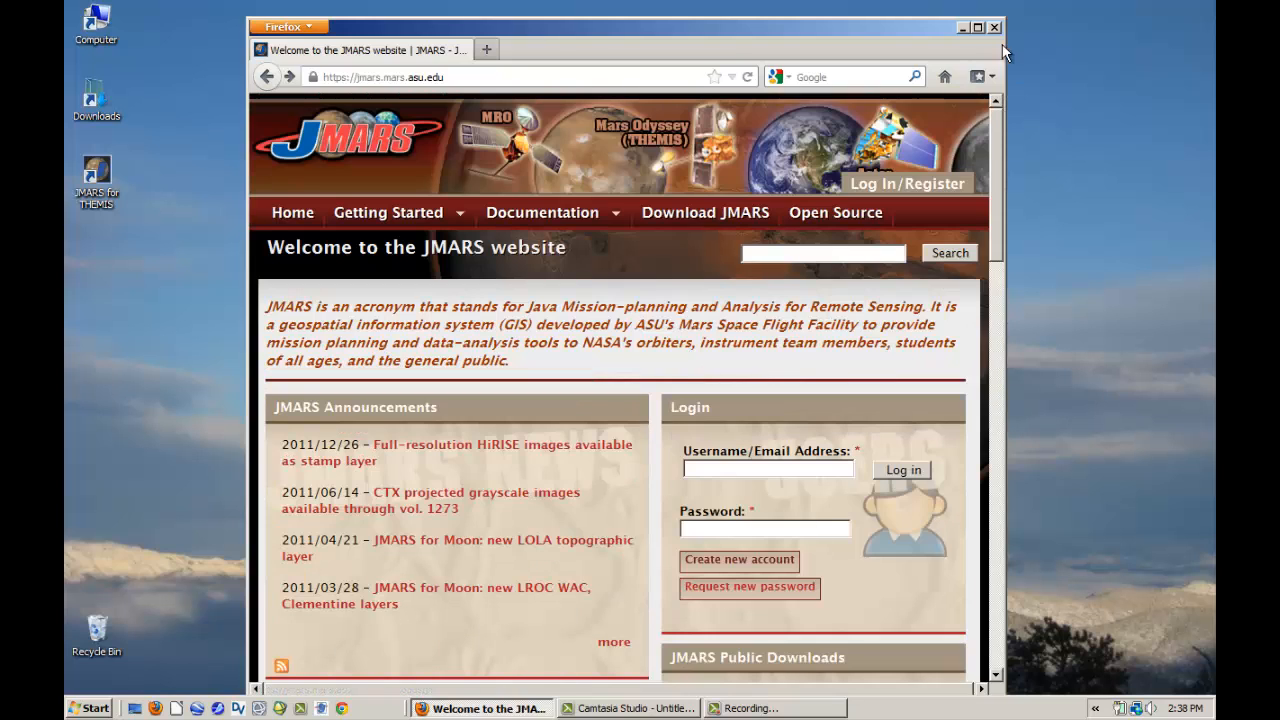
- Launch JMARS for THEMIS from the desktop and log in with the account username and password
click(962, 27)
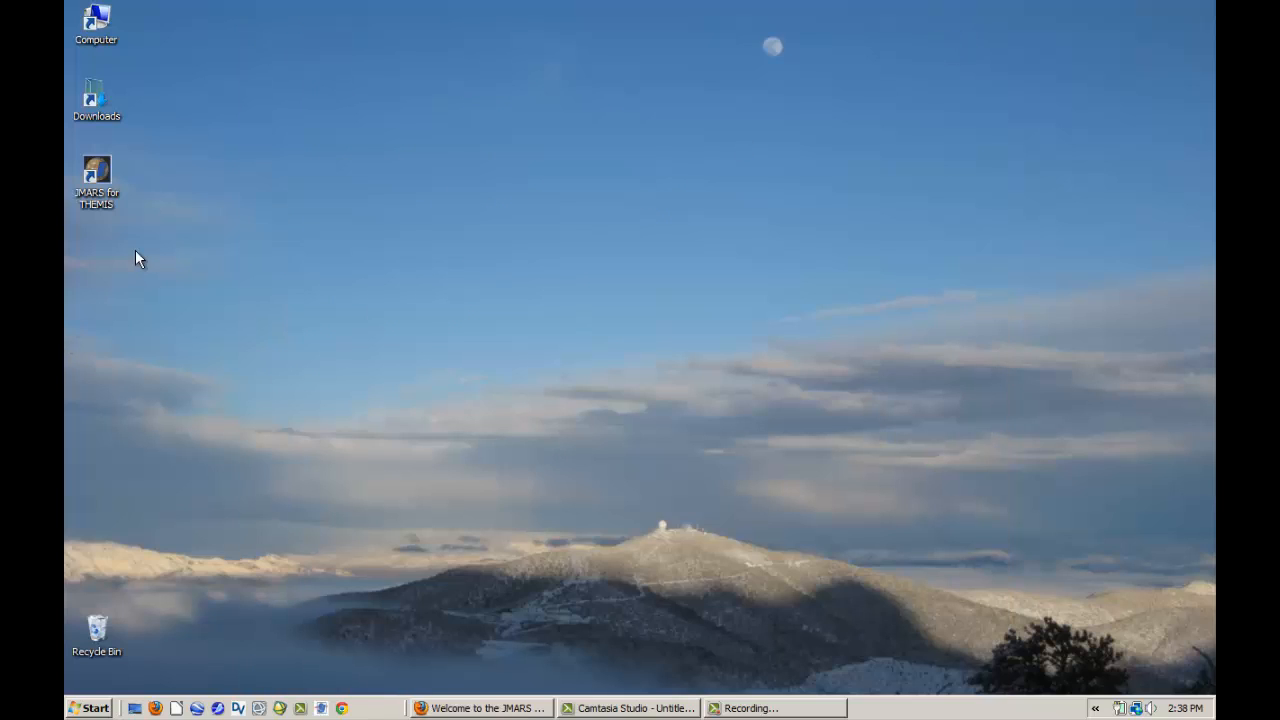
double_click(97, 177)
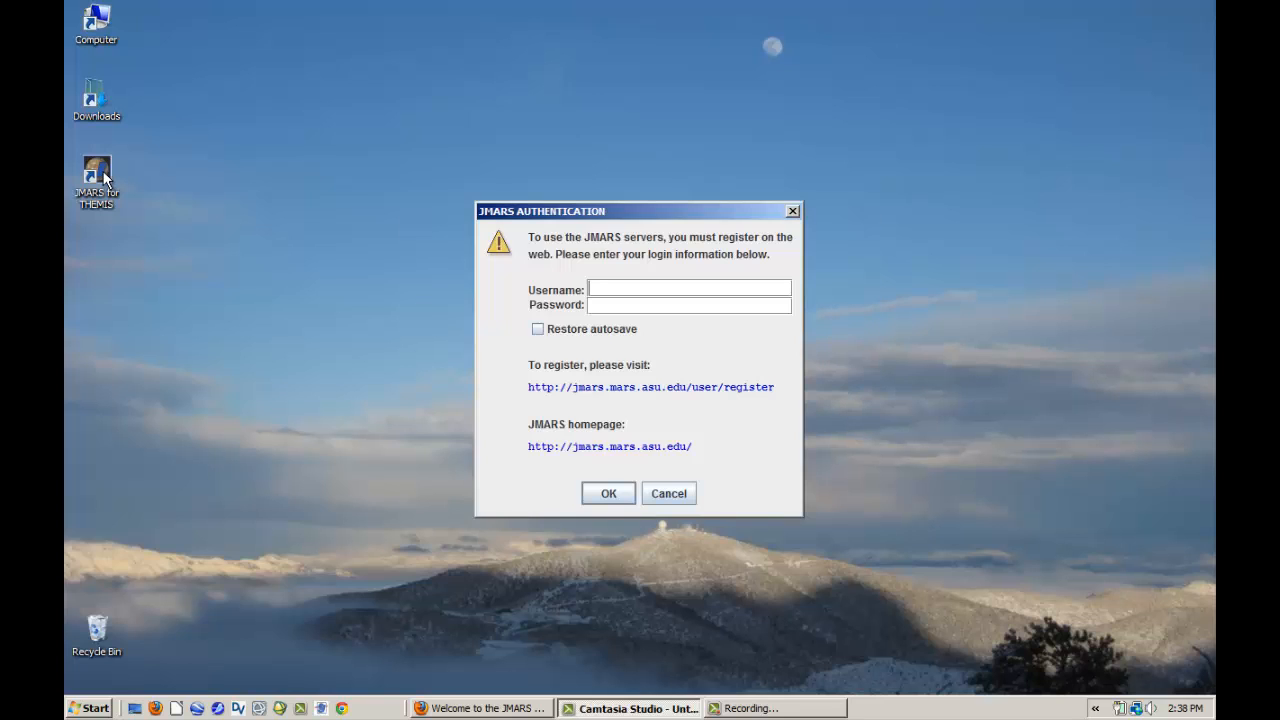
text(nowicki********)
key(Return)
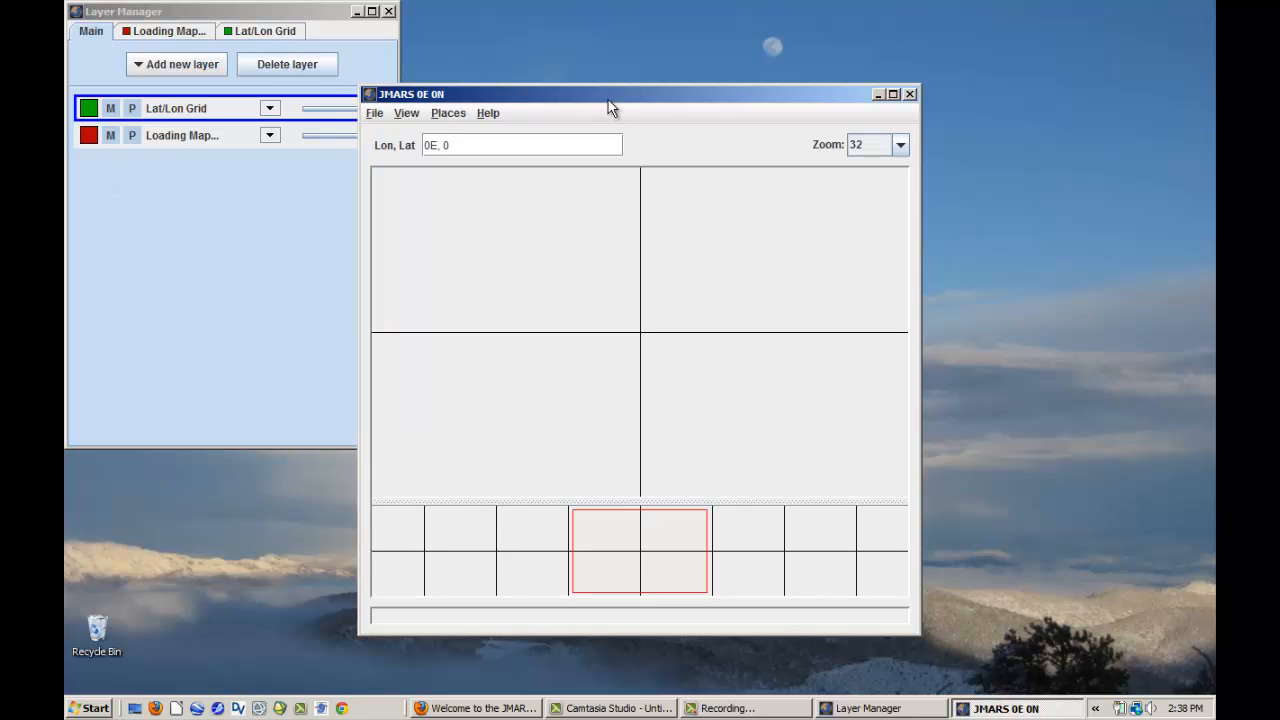
- Move the map window beside the Layer Manager and enlarge it to fill the remaining desktop space
drag(608, 101, 658, 33)
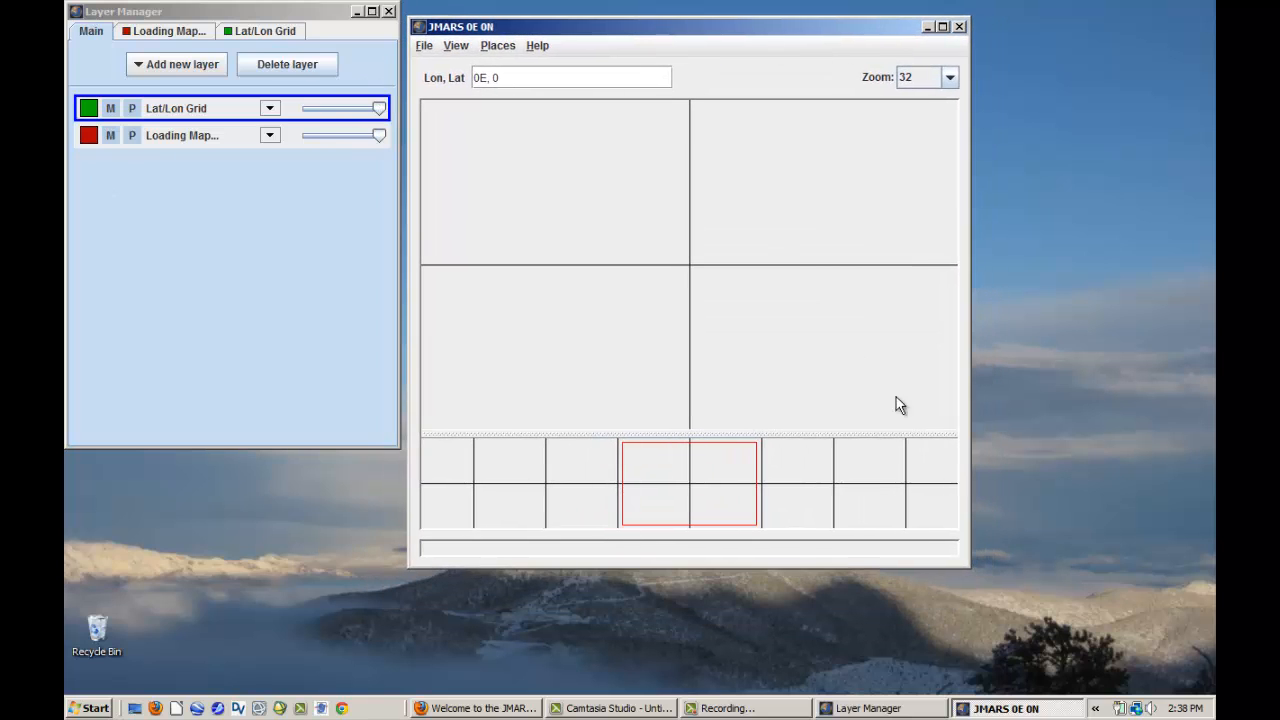
mouse_move(969, 566)
mouse_down()
mouse_move(1057, 677)
mouse_move(1107, 683)
mouse_up()
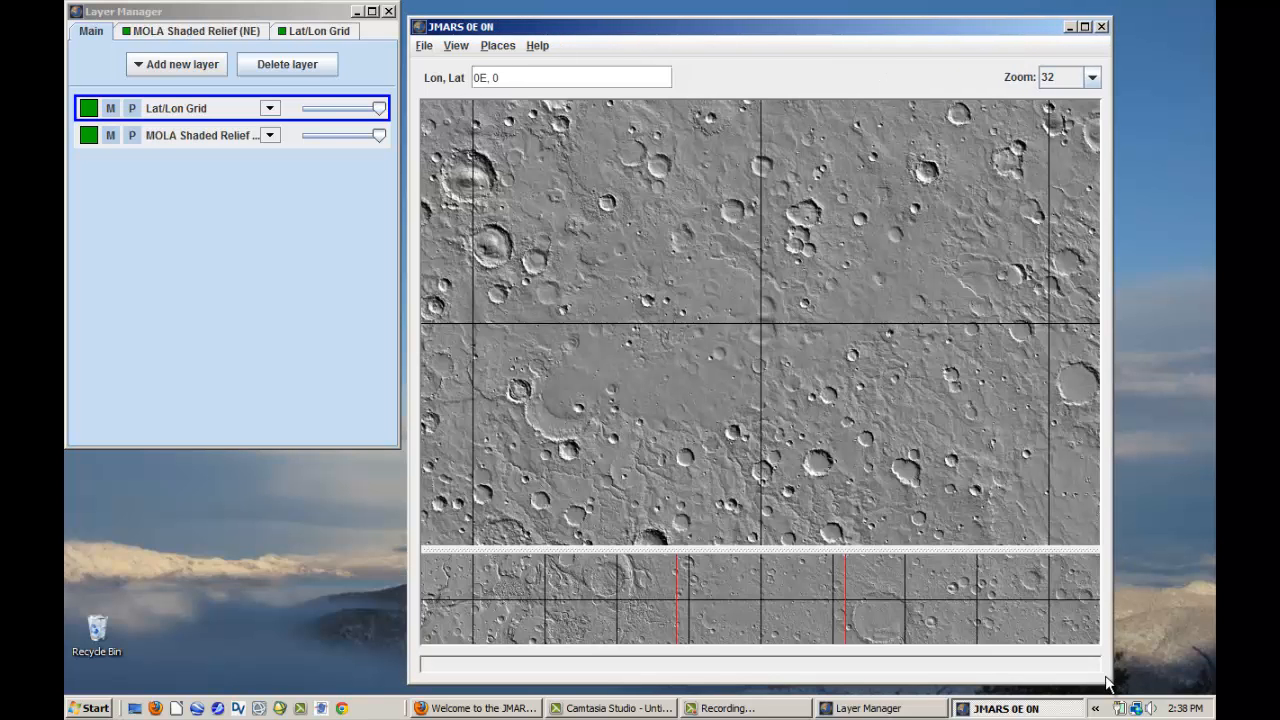
click(245, 203)
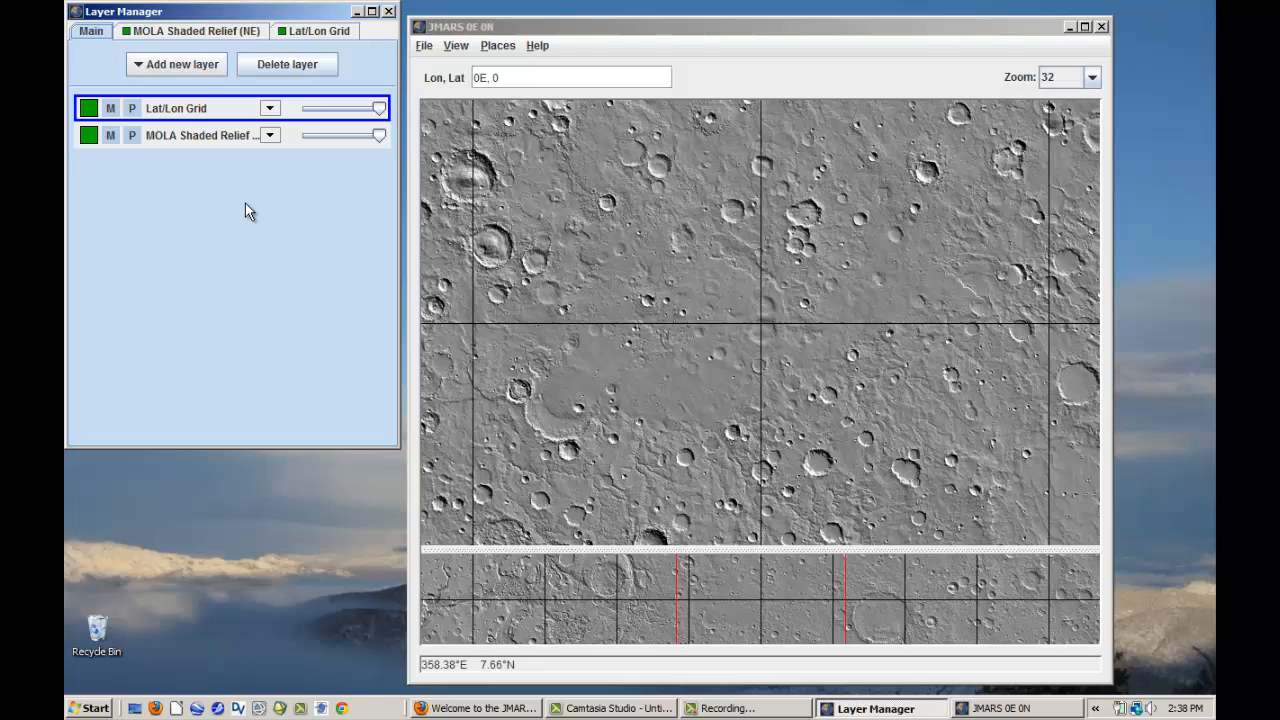
click(973, 32)
click(157, 254)
- Add a Nomenclature layer and open its settings
click(181, 68)
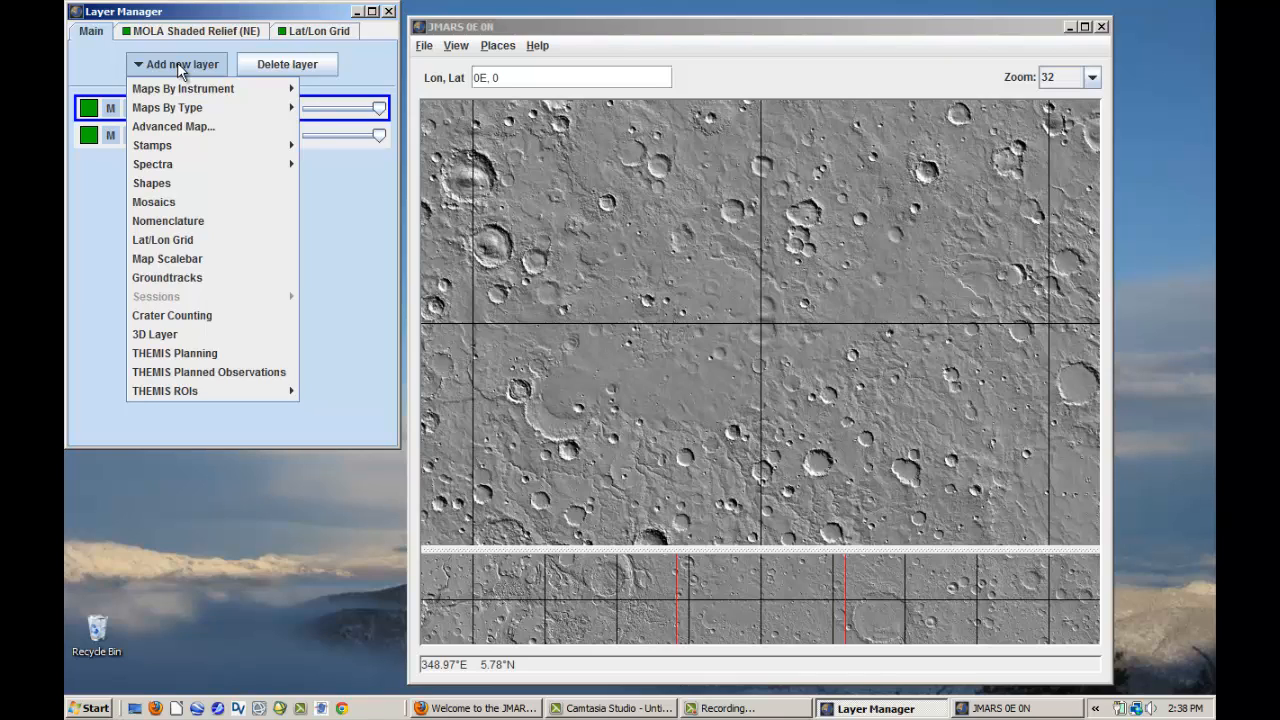
click(171, 221)
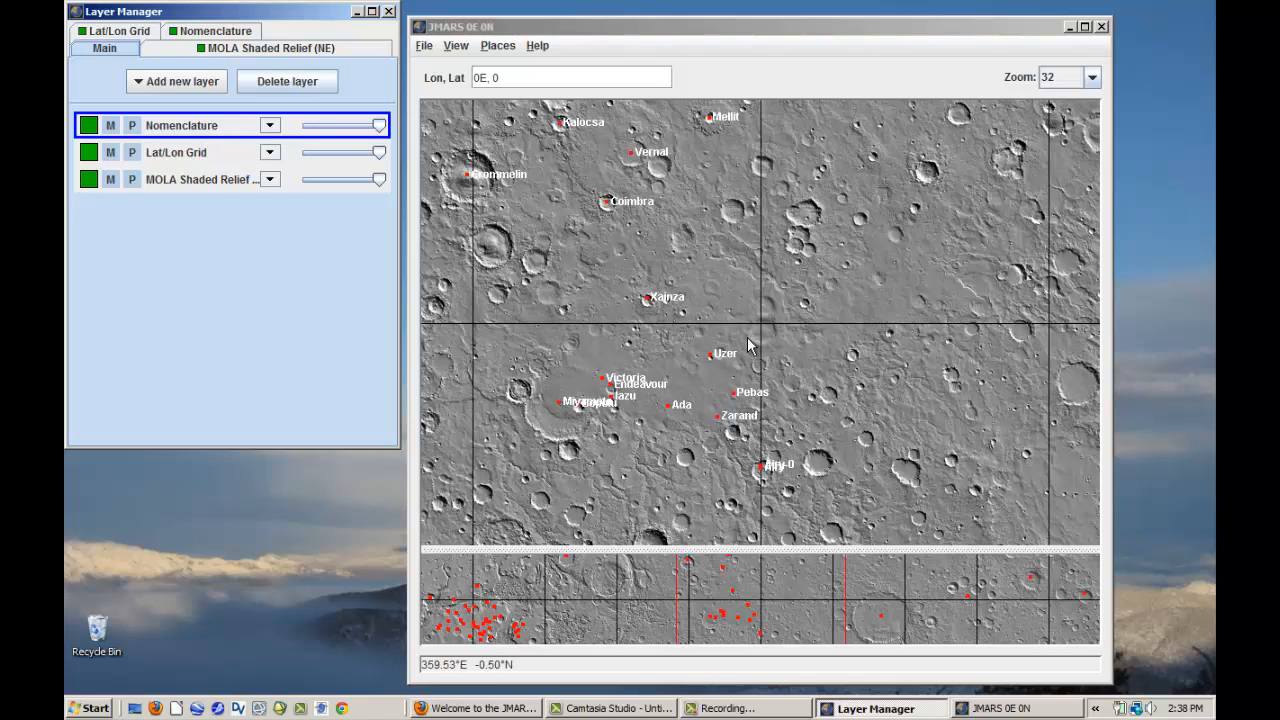
double_click(197, 130)
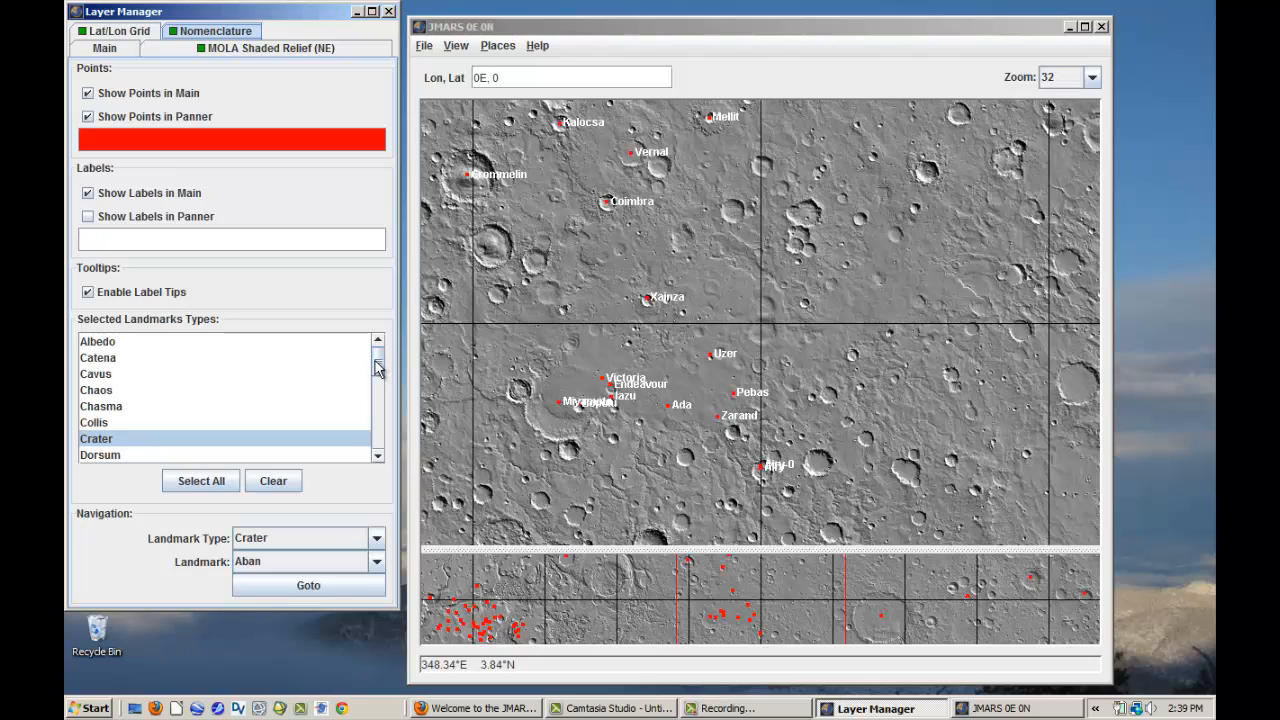
- Show the Planum landmarks in the Nomenclature layer and switch back to the Crater landmarks
drag(378, 368, 380, 444)
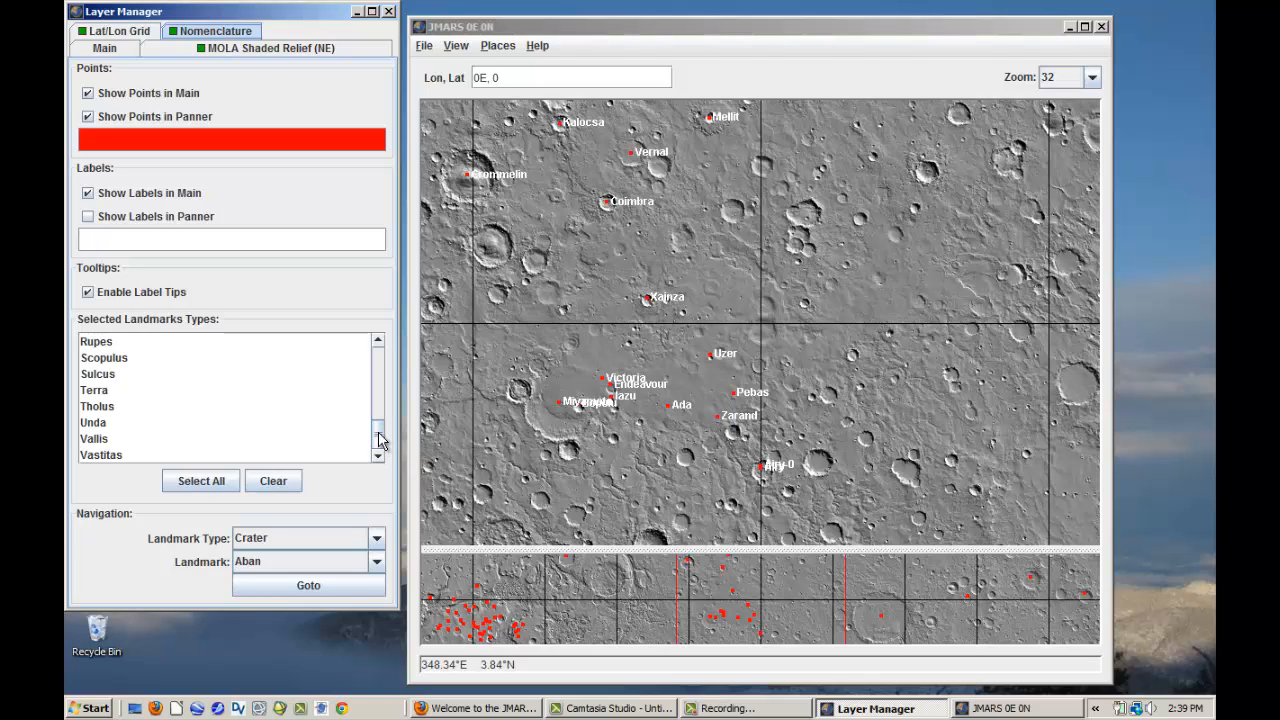
scroll(380, 437, up, 3)
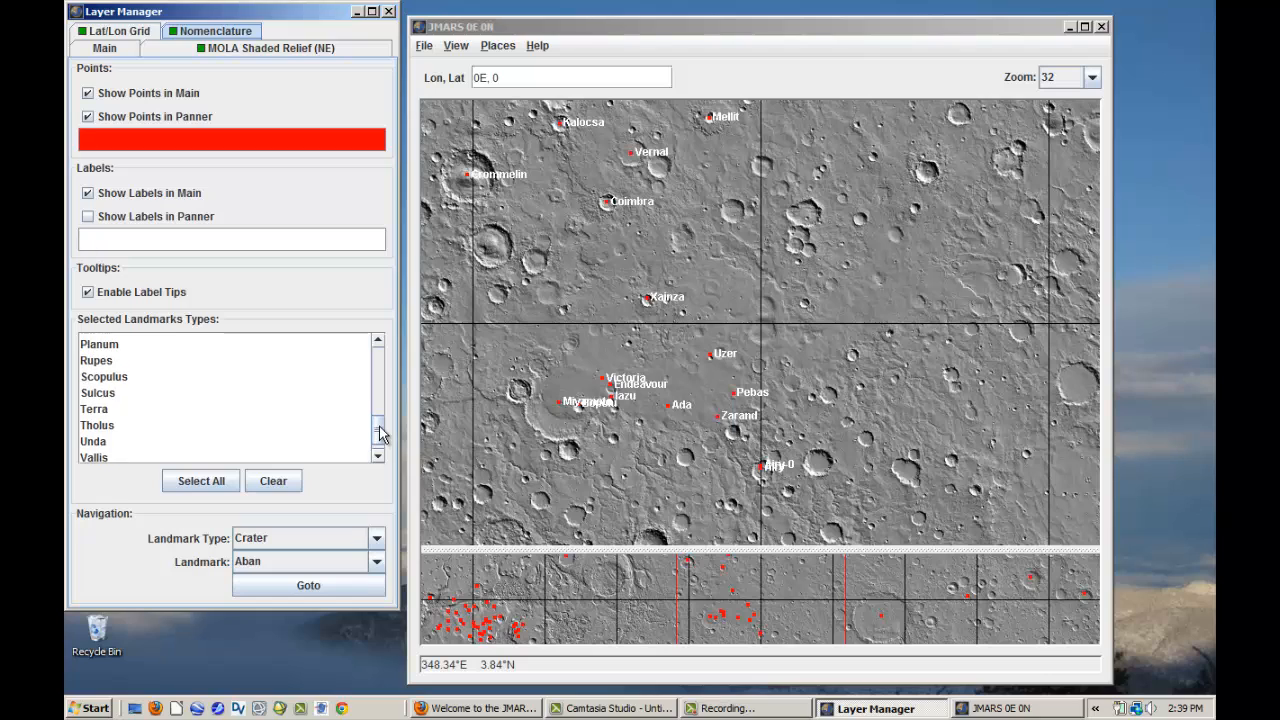
scroll(380, 437, down, 2)
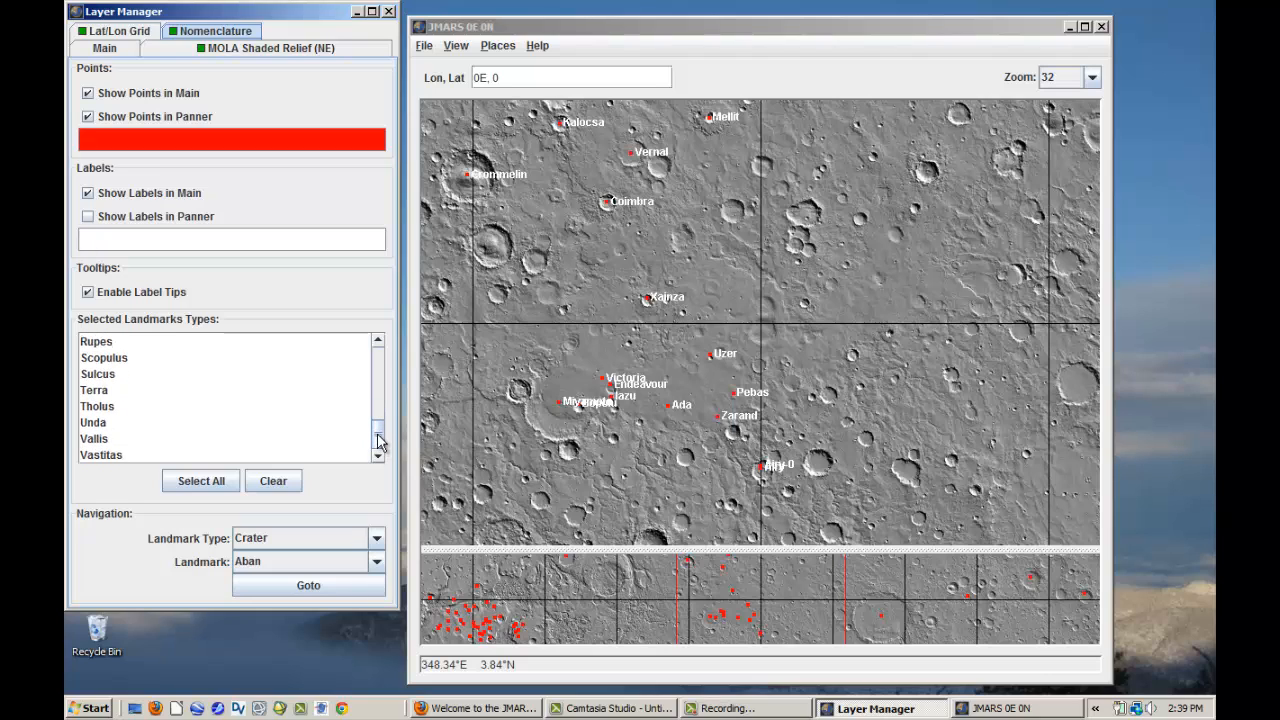
scroll(380, 443, up, 3)
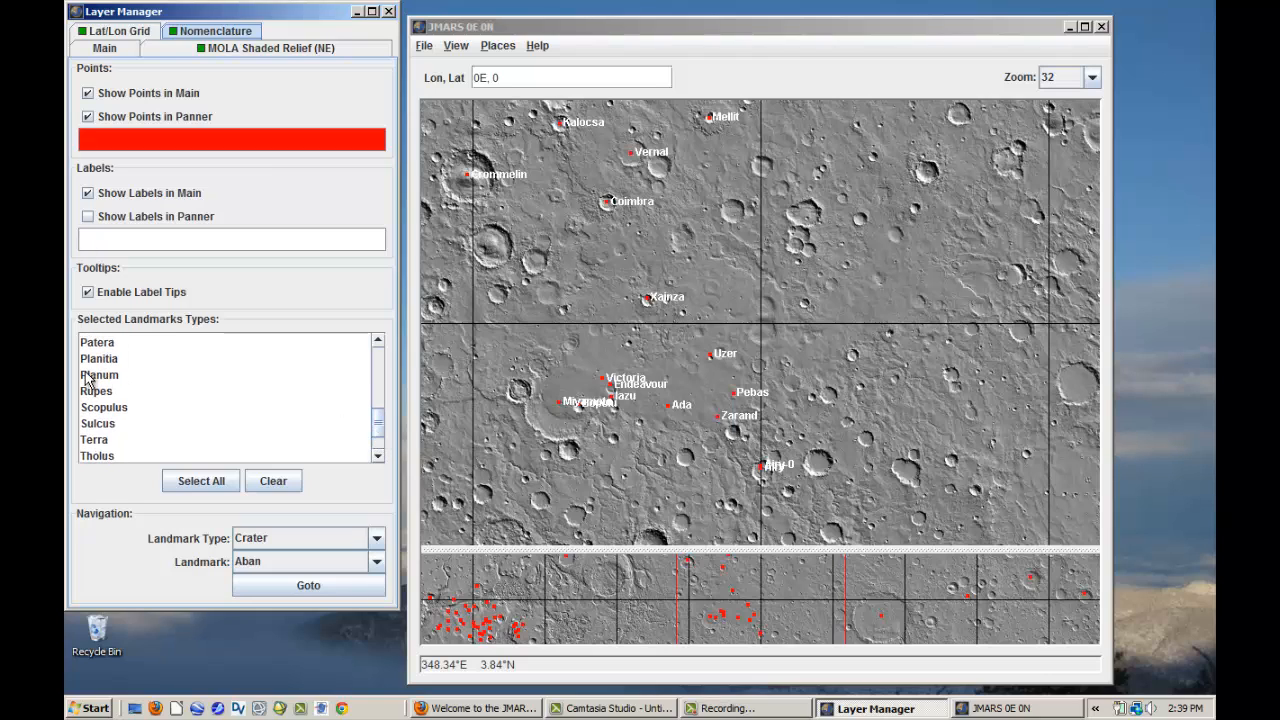
click(89, 376)
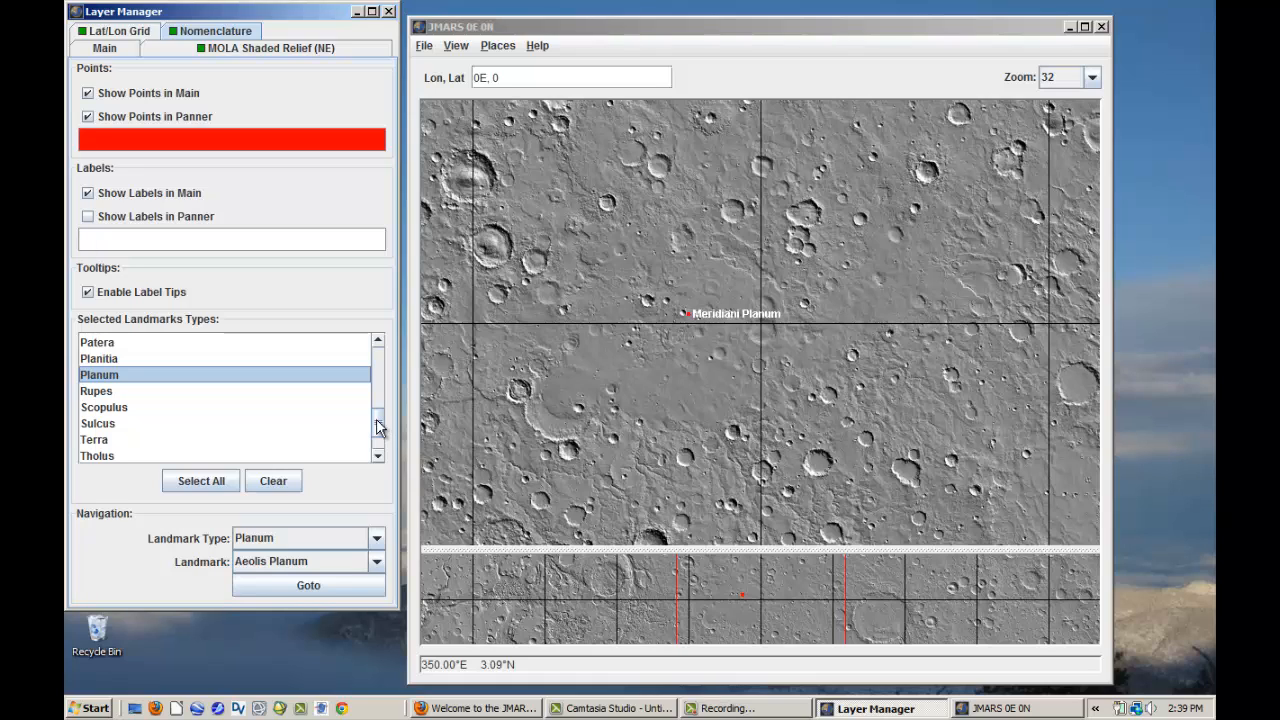
drag(380, 420, 376, 375)
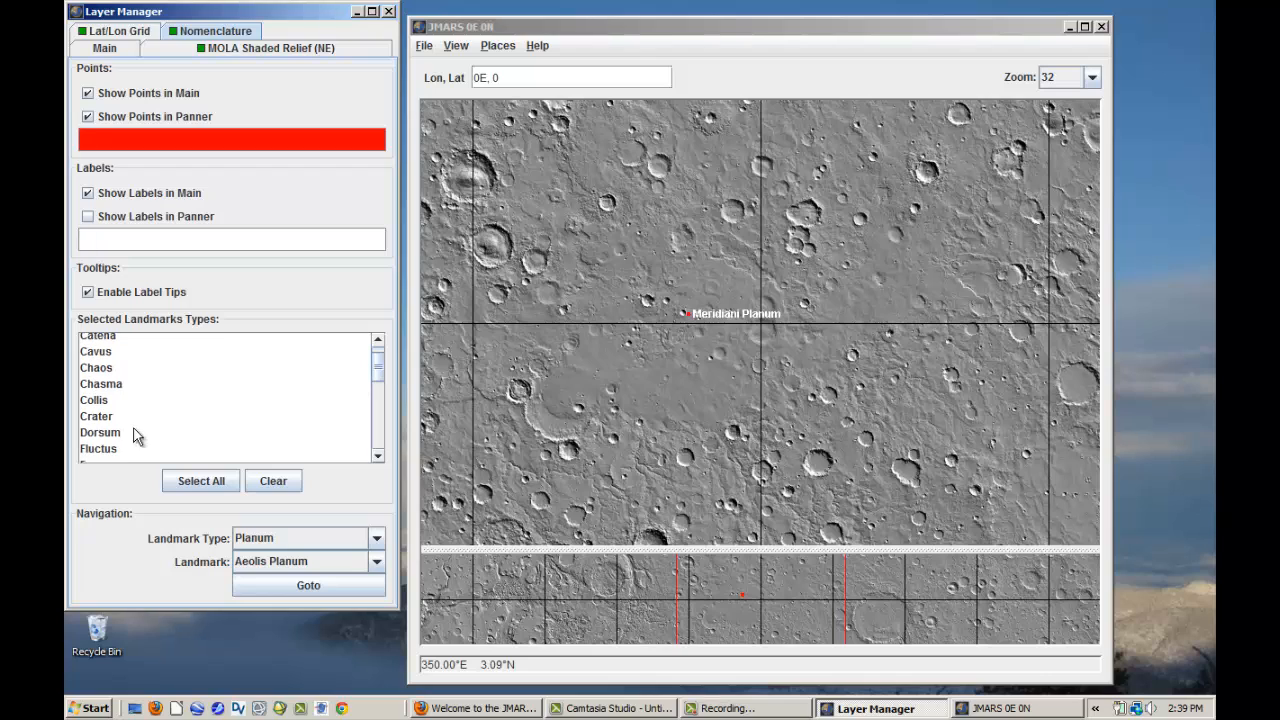
click(114, 418)
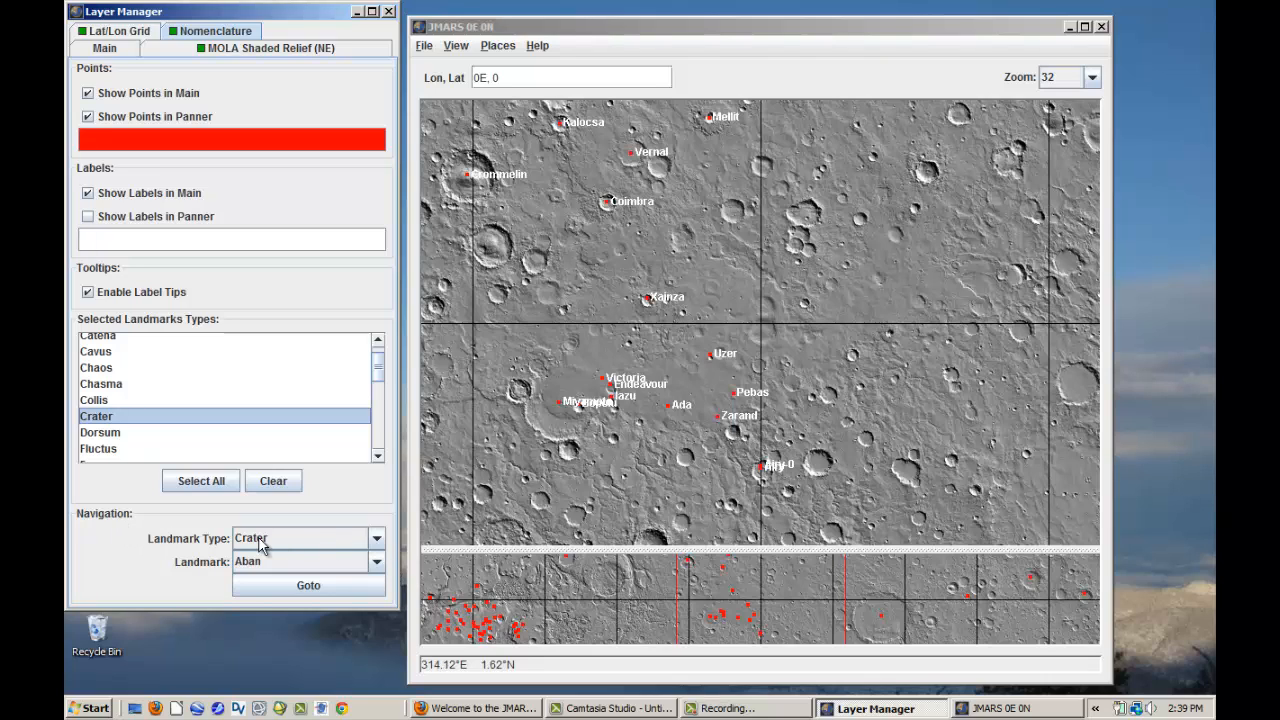
- Centre the map on the Gale crater landmark and set the map zoom to 128
click(377, 562)
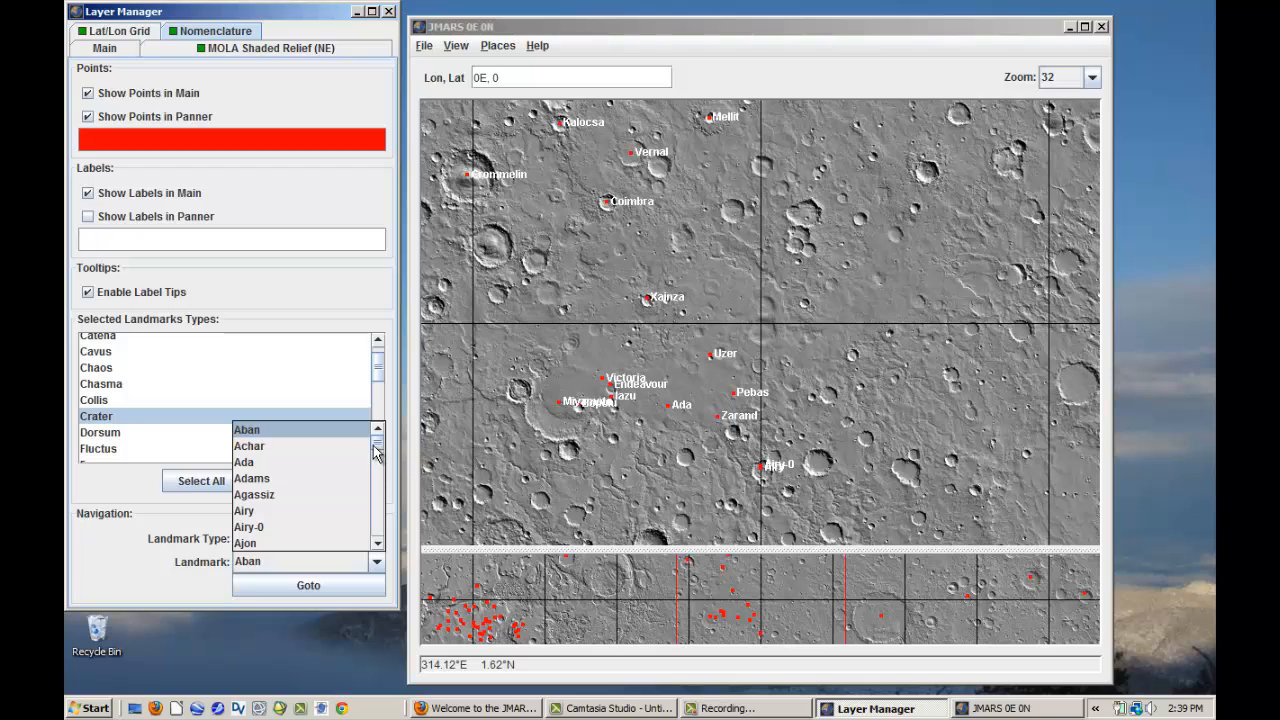
drag(378, 444, 386, 478)
scroll(357, 494, down, 10)
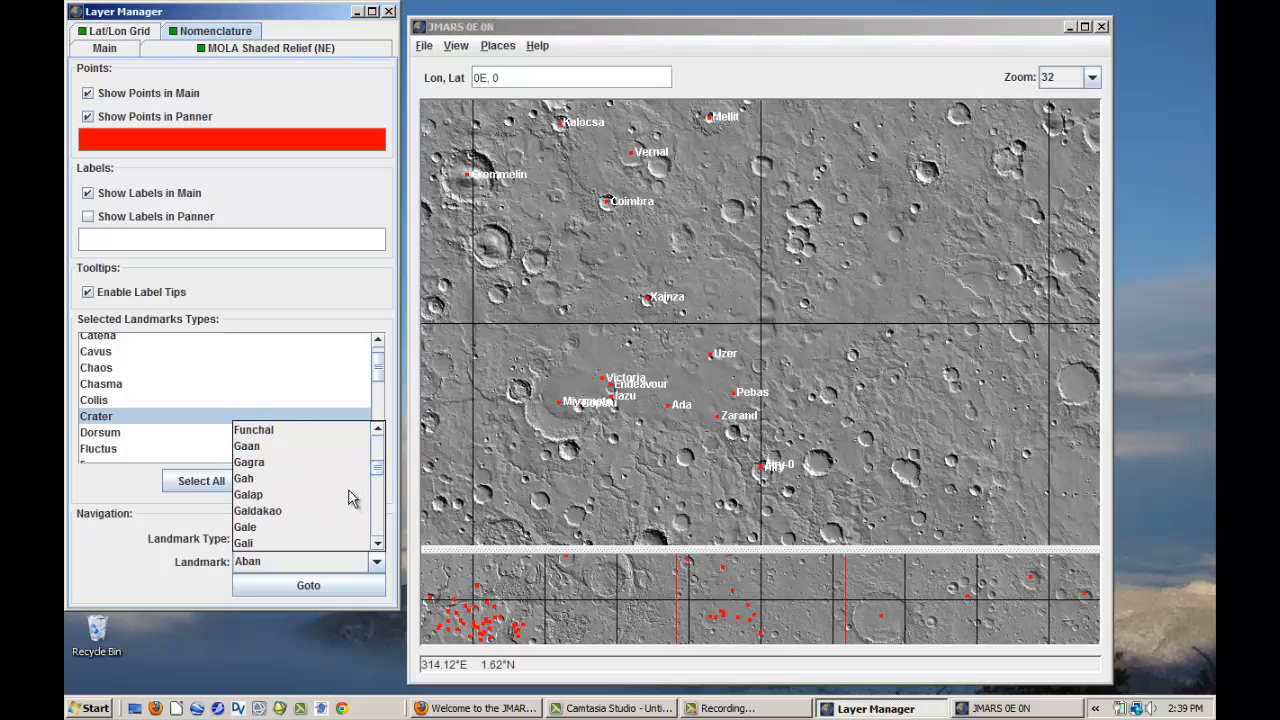
click(349, 479)
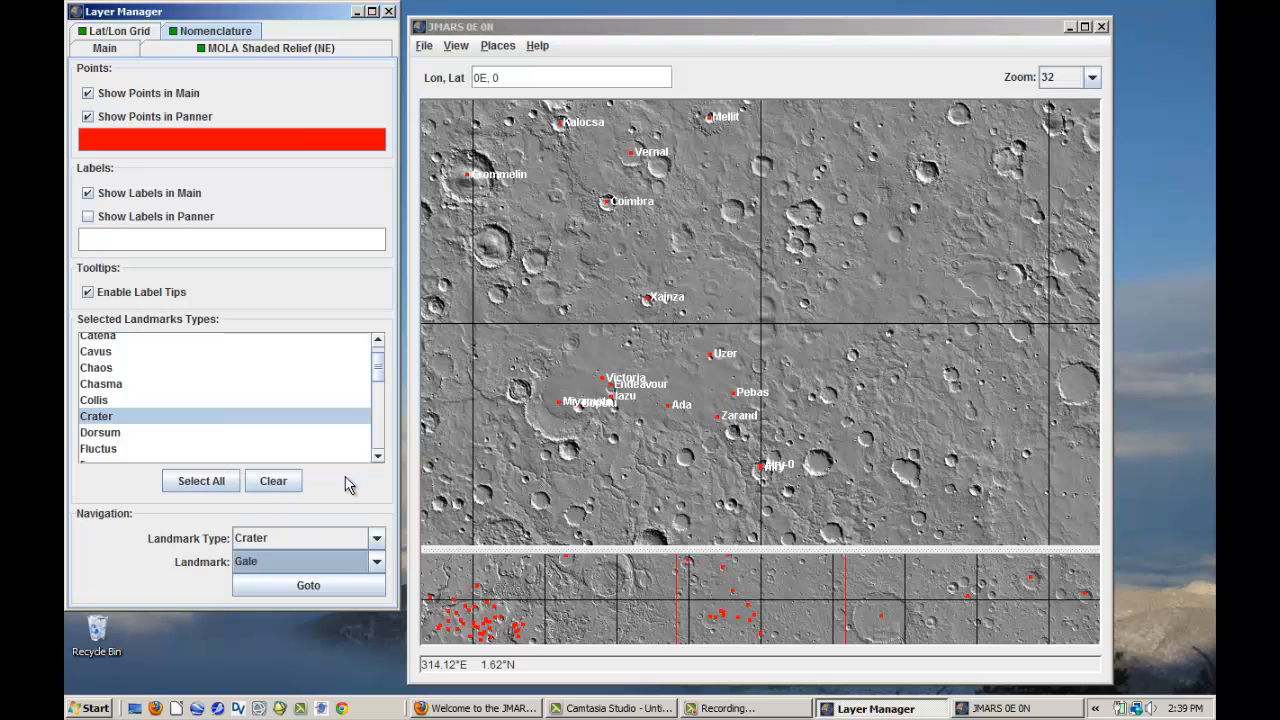
click(340, 597)
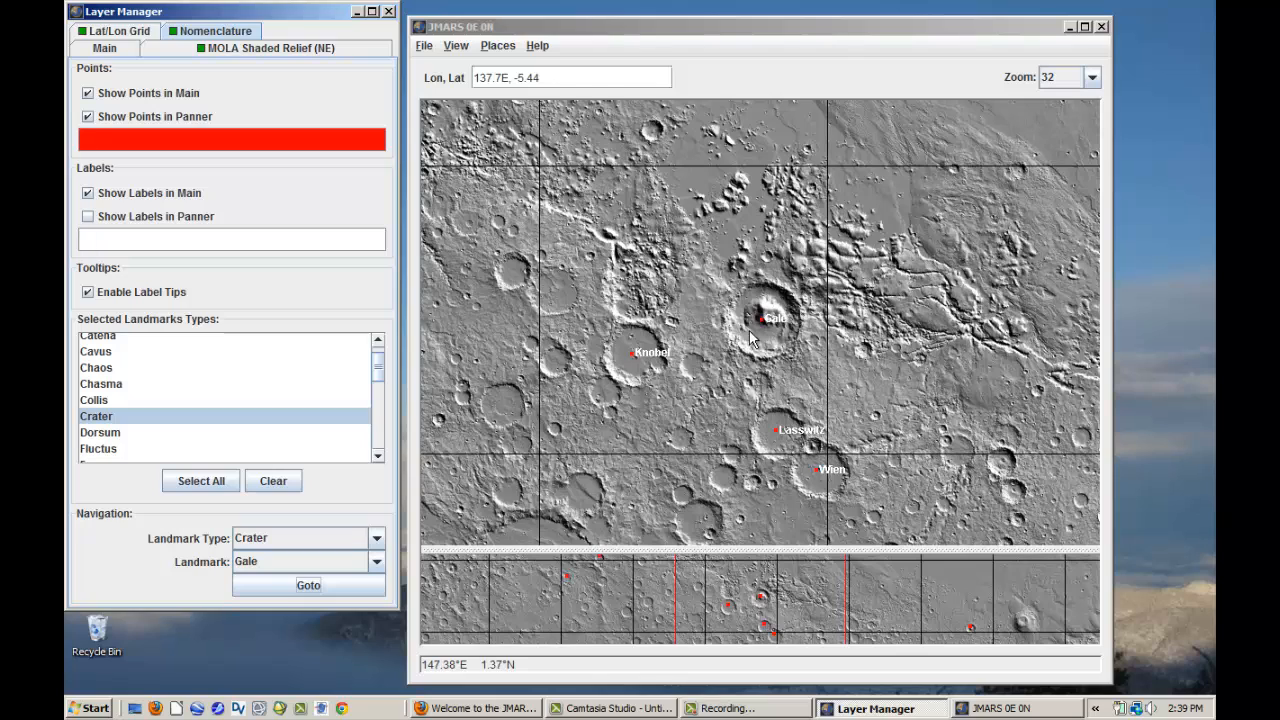
click(1092, 78)
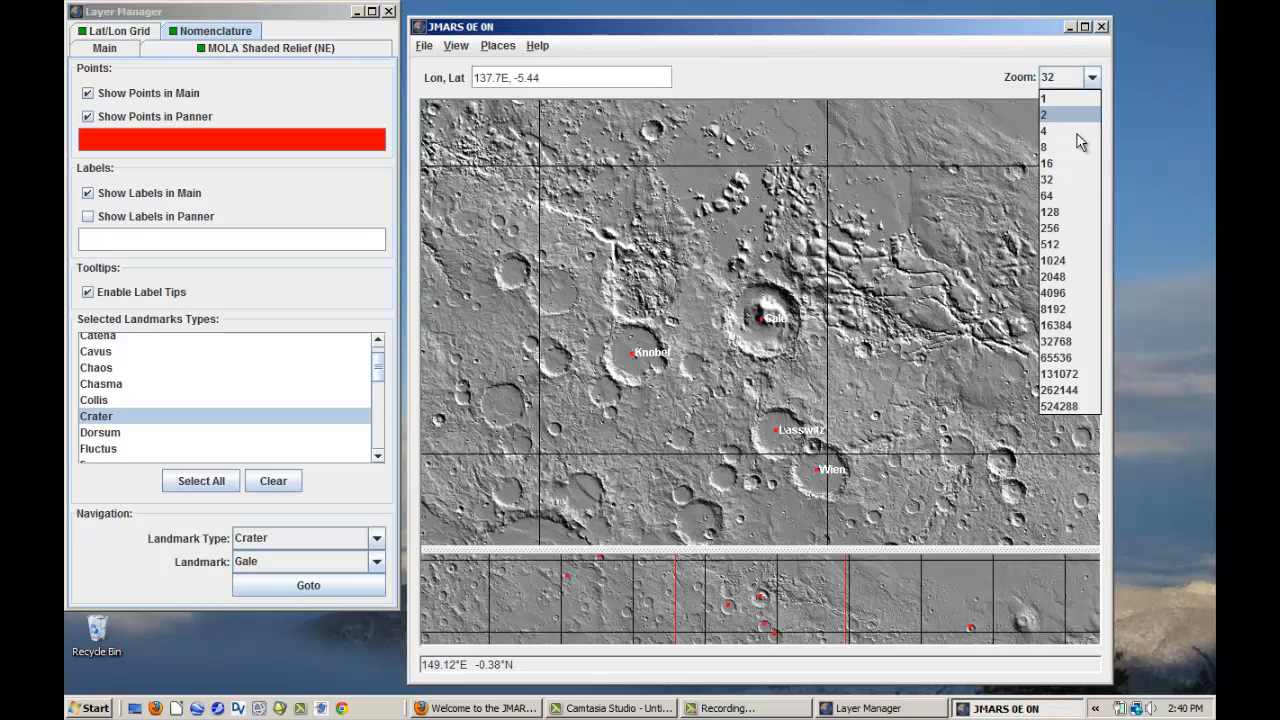
click(1066, 212)
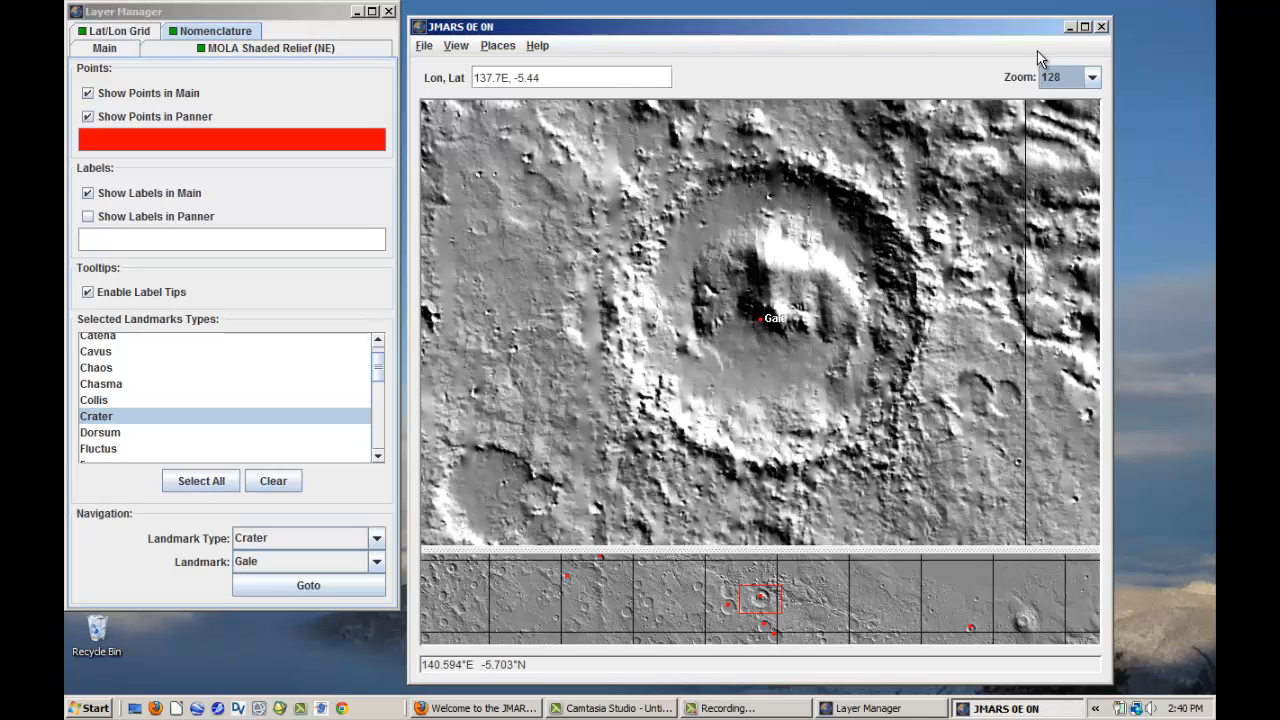
- Add the MOLA Shaded Relief / Colorized Elevation map as a graphic data layer
click(112, 49)
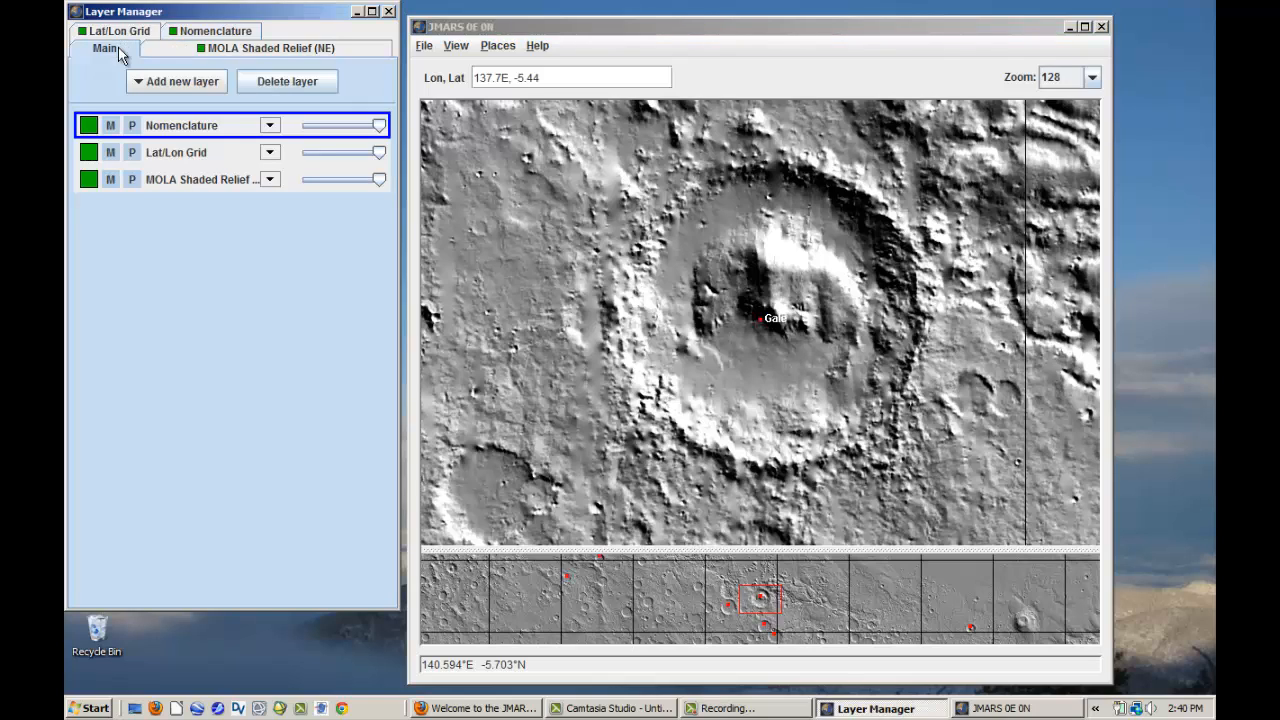
click(182, 88)
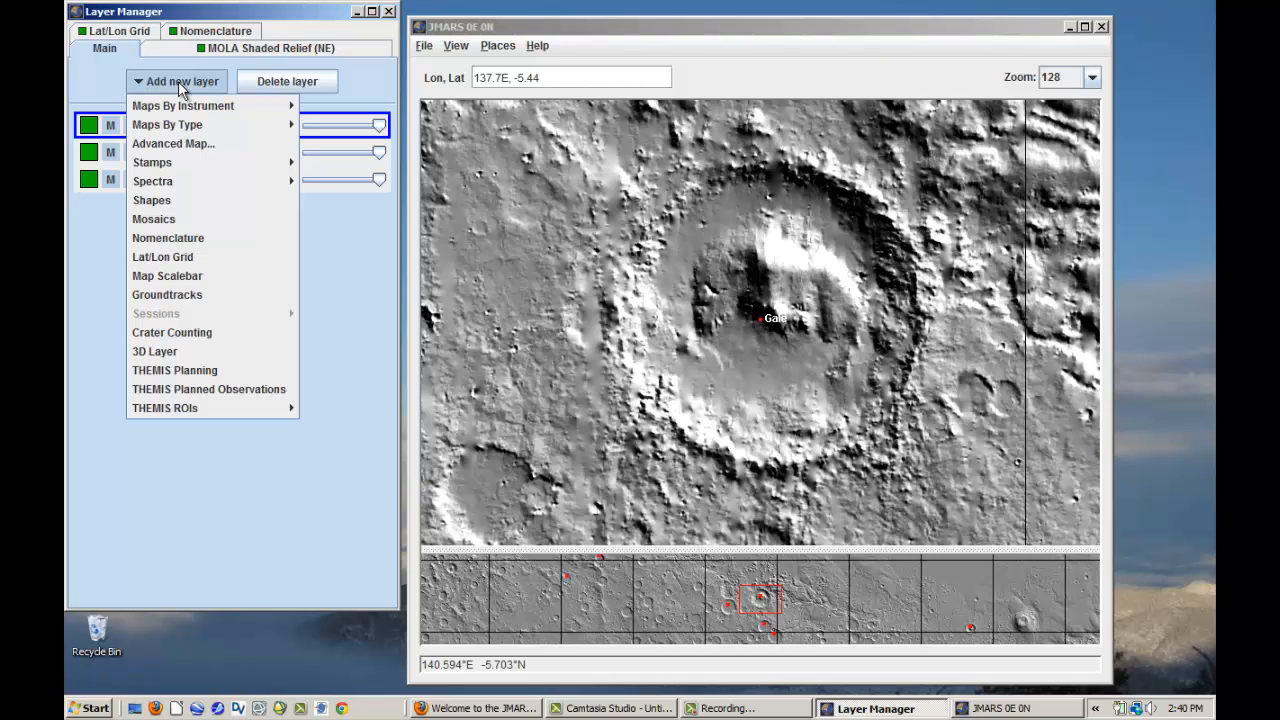
mouse_move(186, 106)
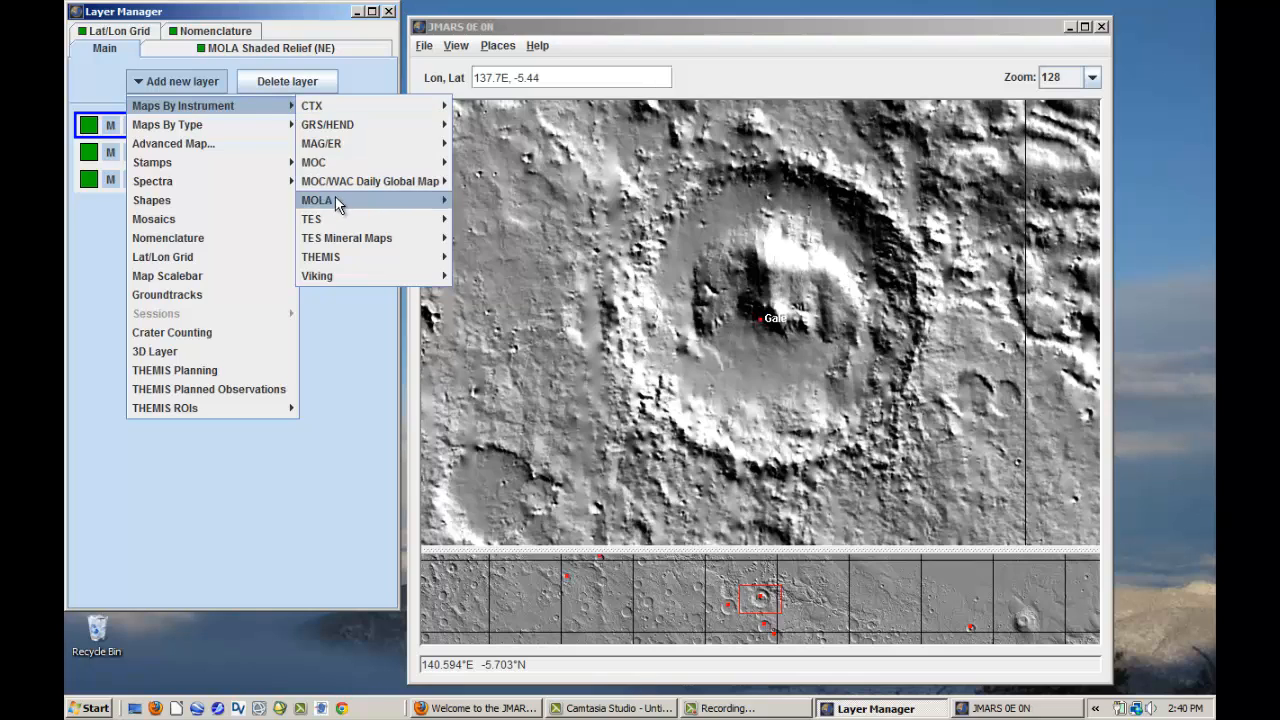
mouse_move(337, 201)
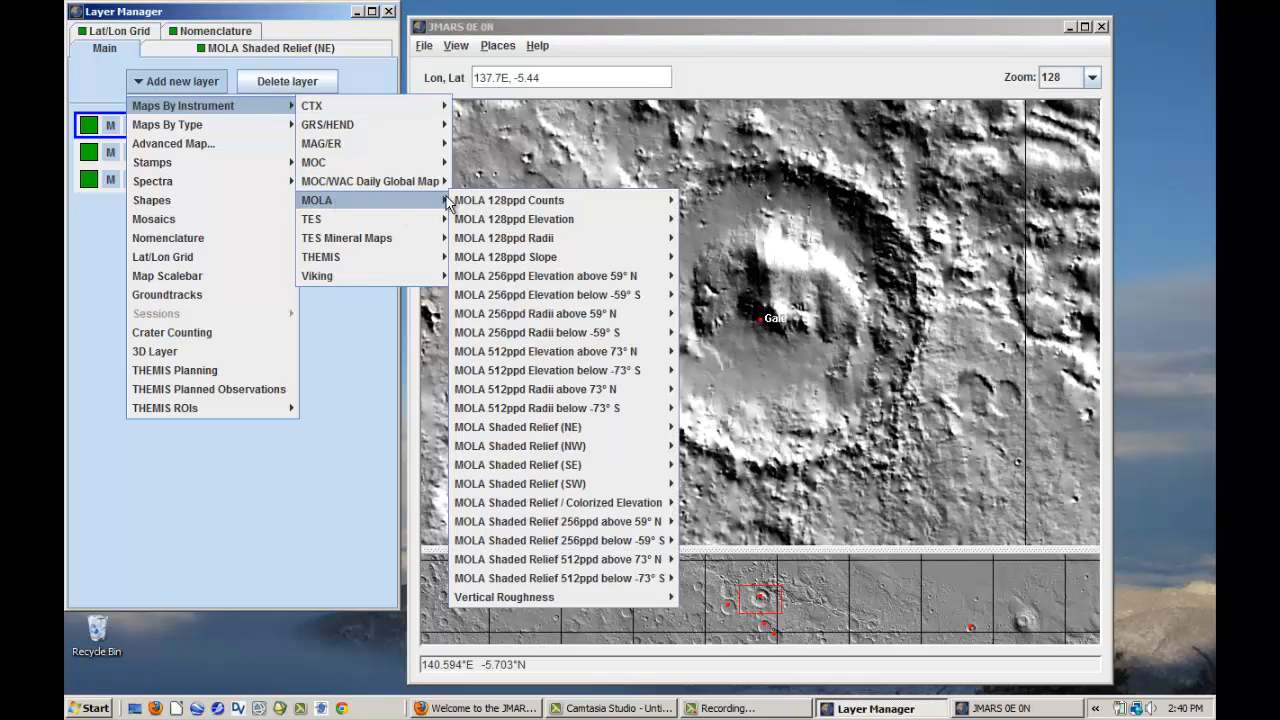
mouse_move(558, 505)
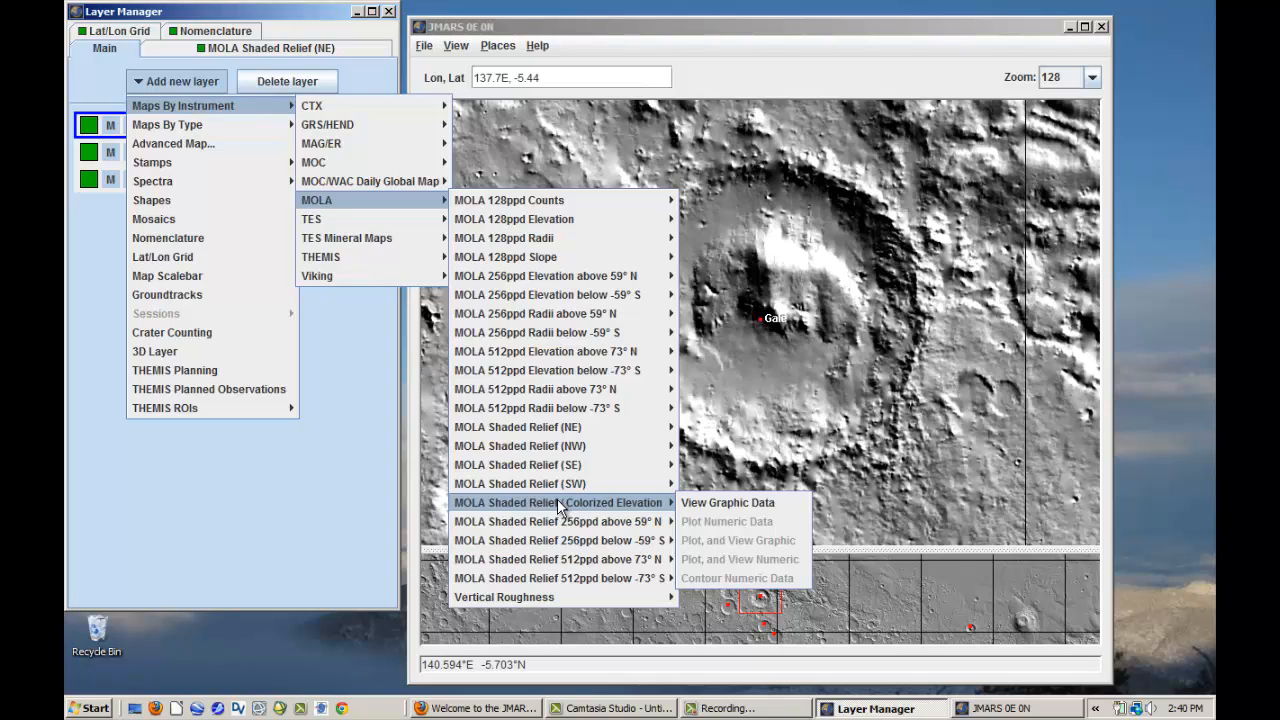
click(722, 505)
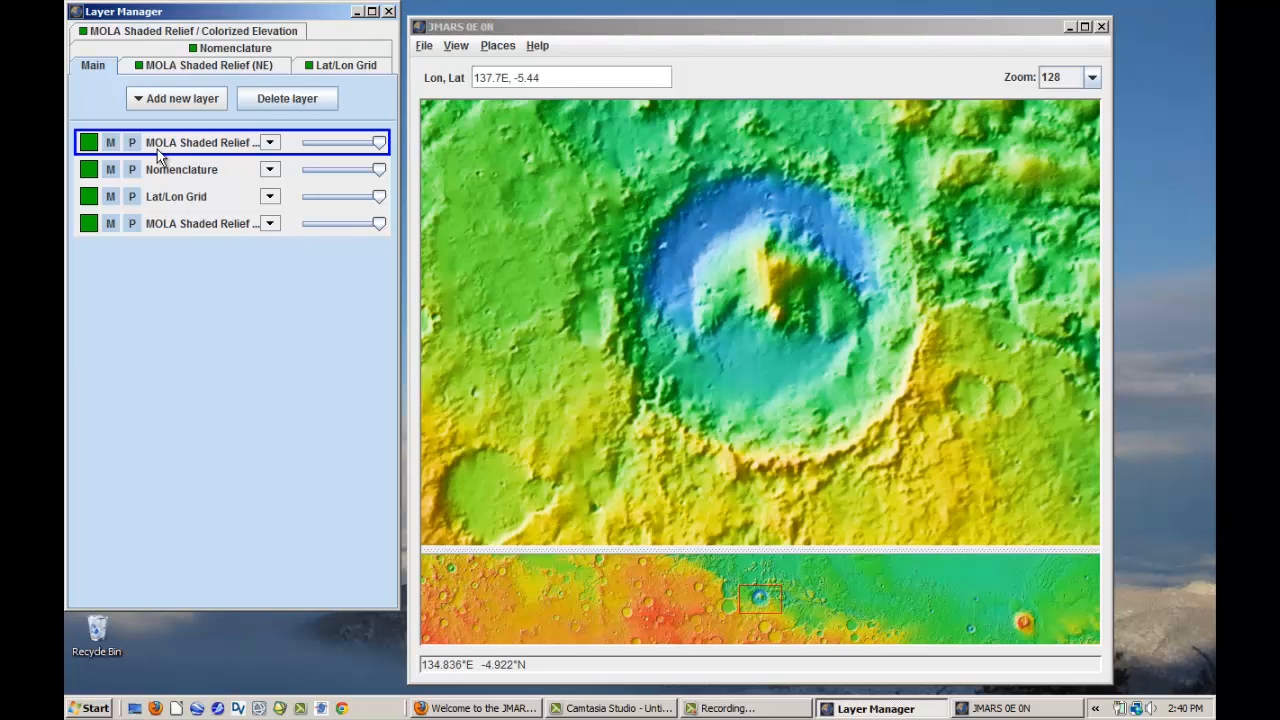
- Add the THEMIS Day IR 100m Global Mosaic v11.5 as a graphic data layer
click(194, 106)
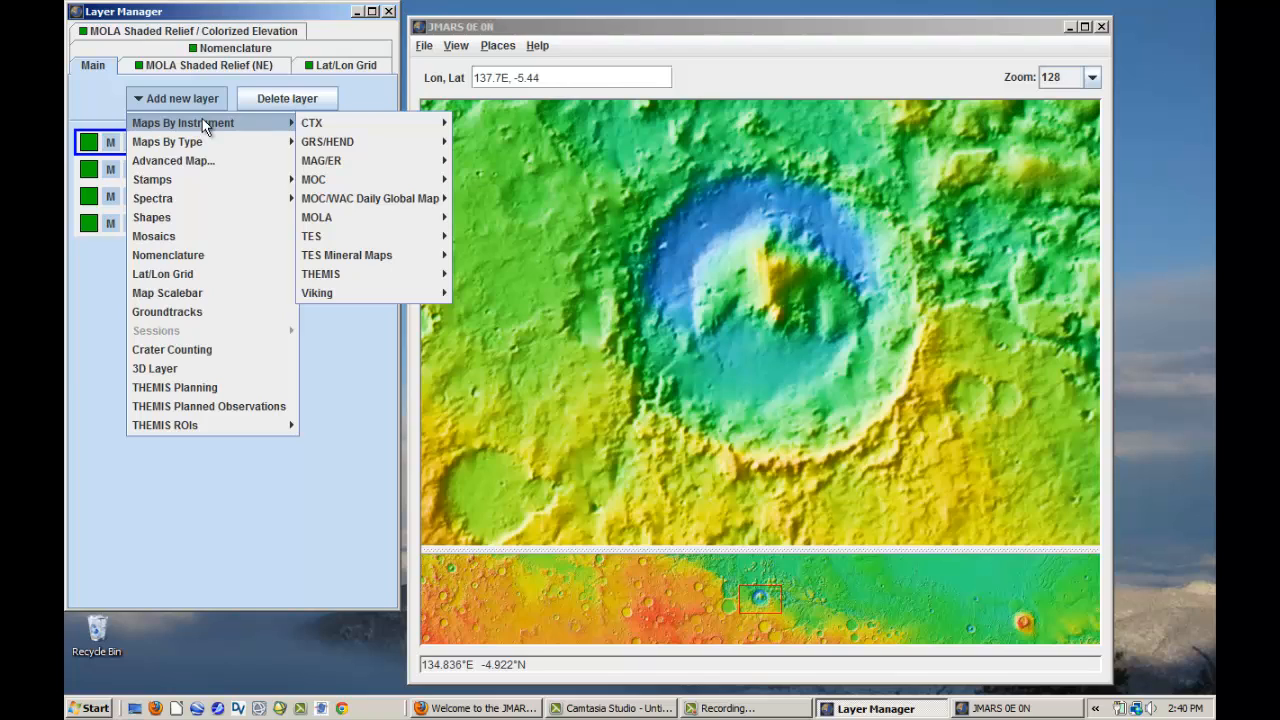
mouse_move(347, 271)
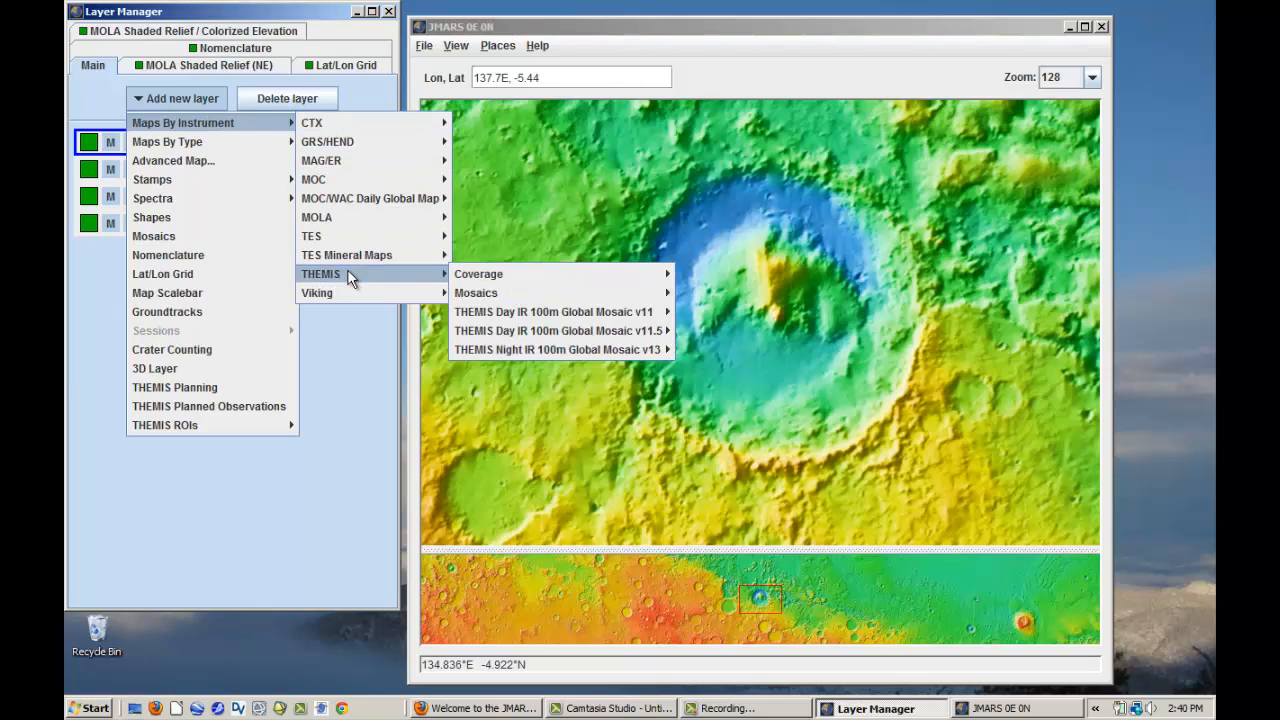
mouse_move(558, 333)
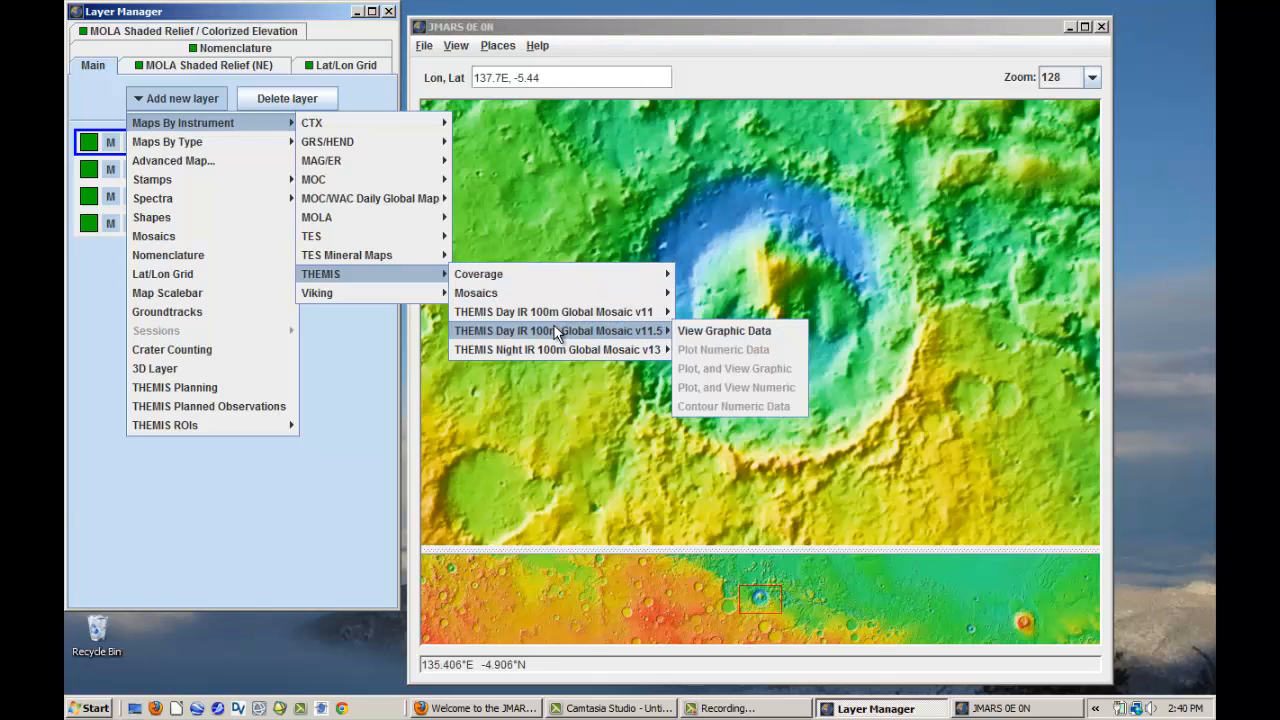
click(698, 332)
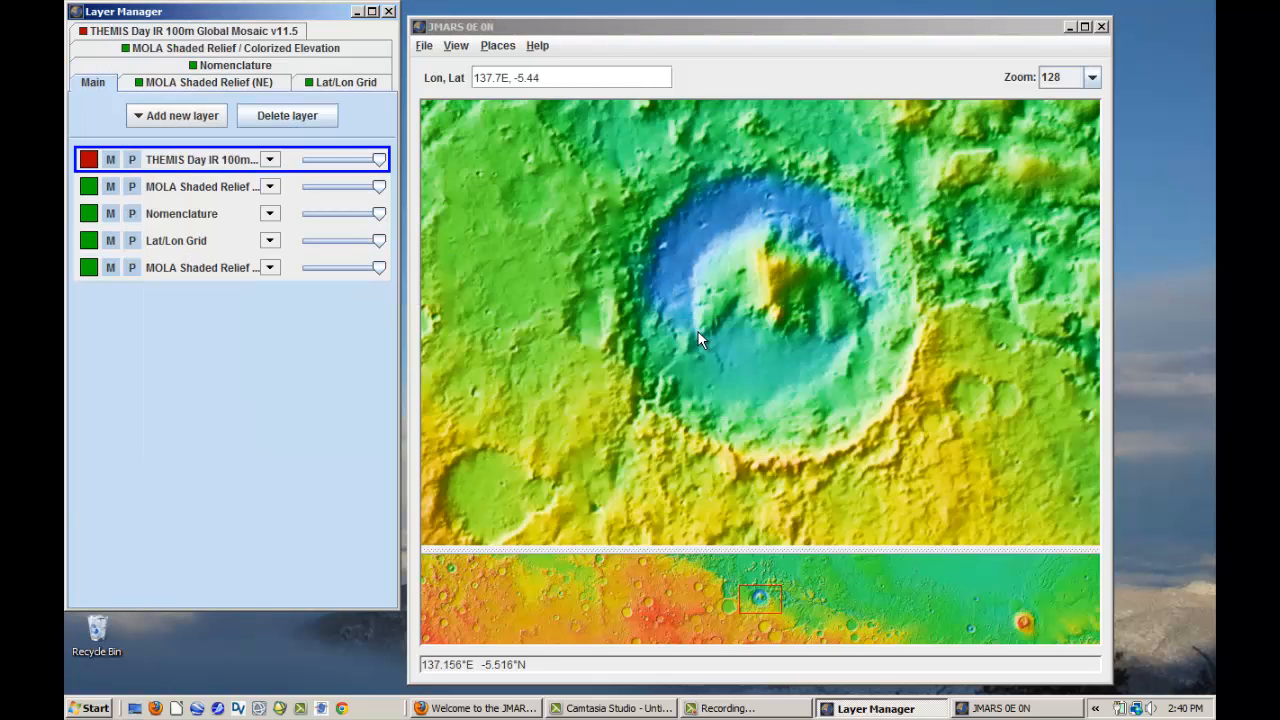
- Add the THEMIS Night IR 100m Global Mosaic v13 as a graphic data layer
click(165, 118)
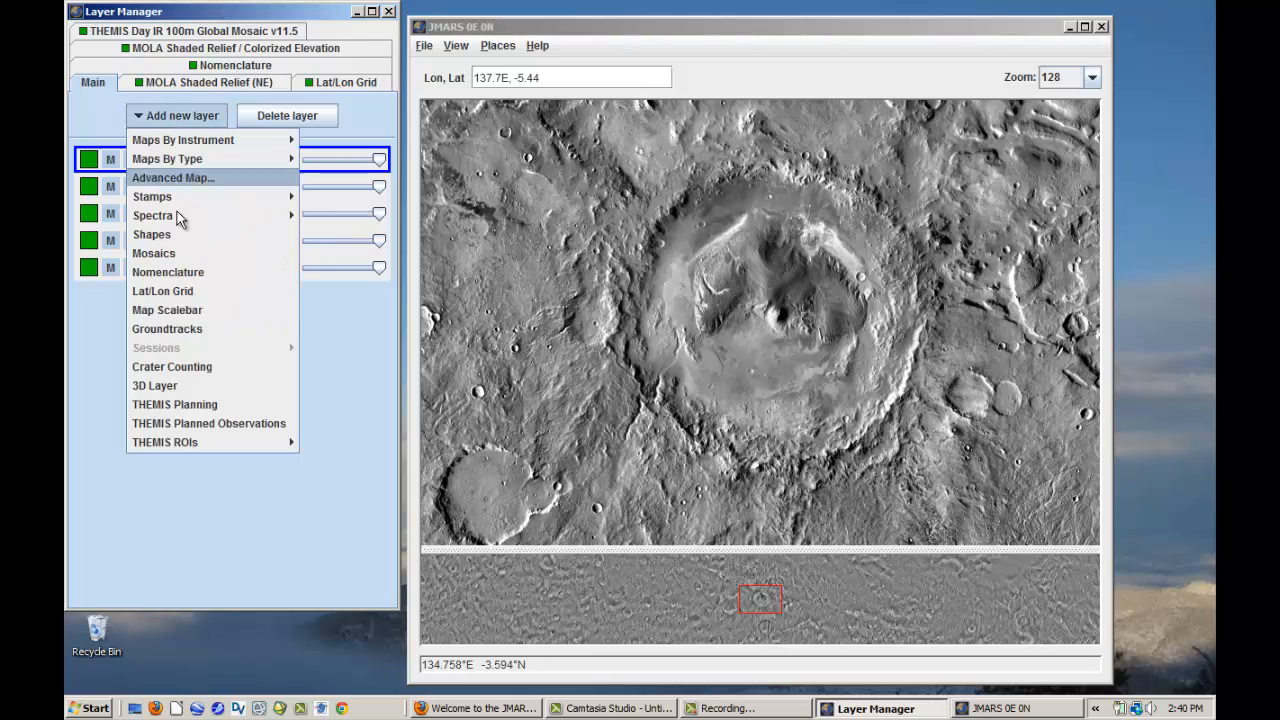
mouse_move(180, 142)
mouse_move(355, 293)
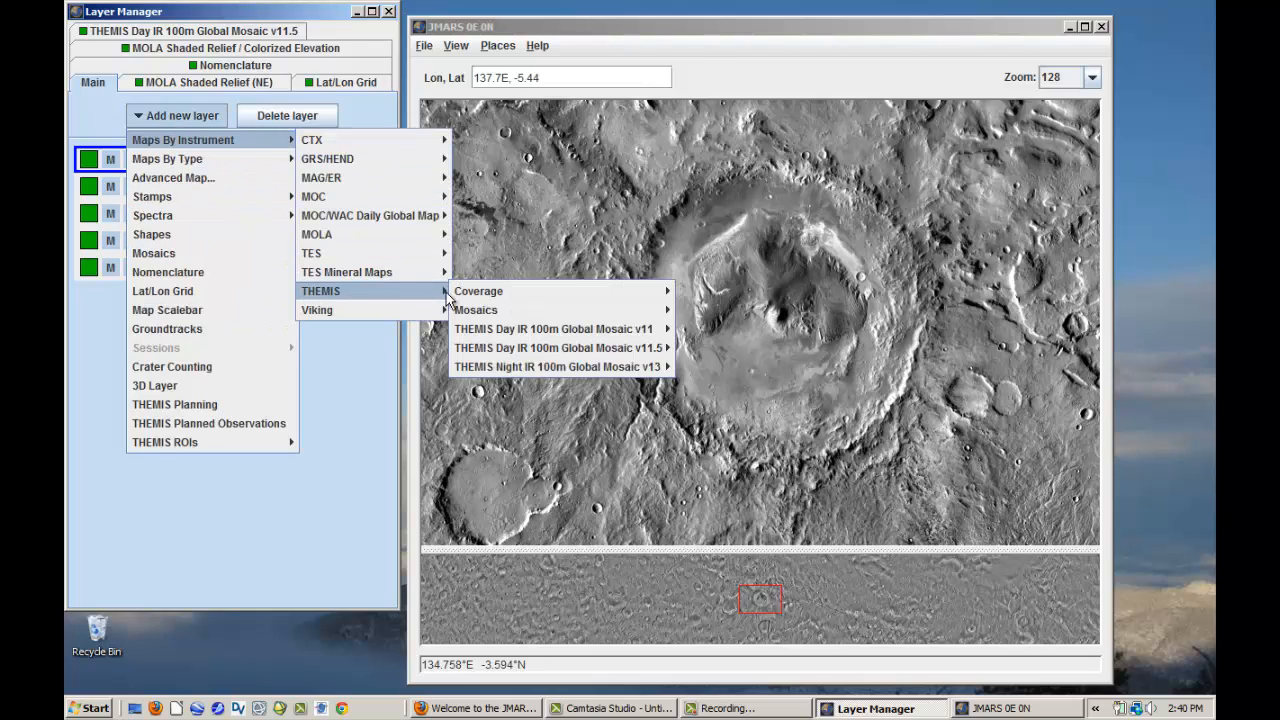
mouse_move(485, 369)
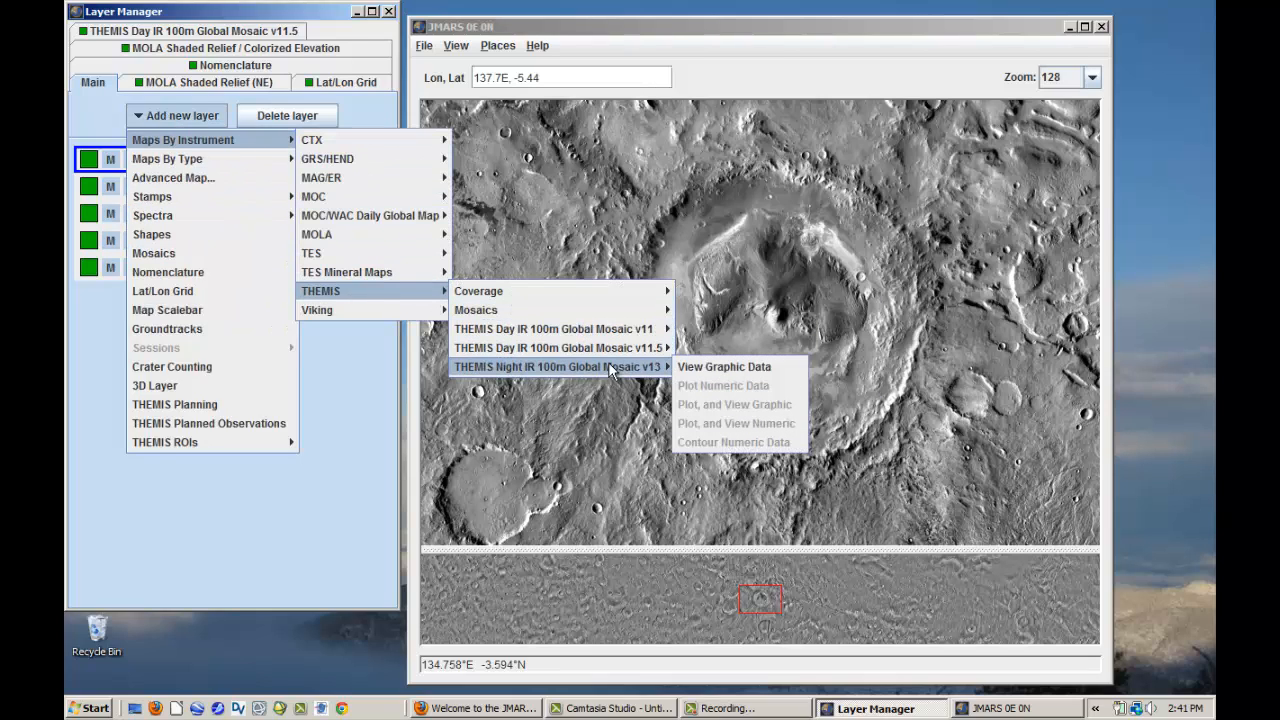
click(718, 365)
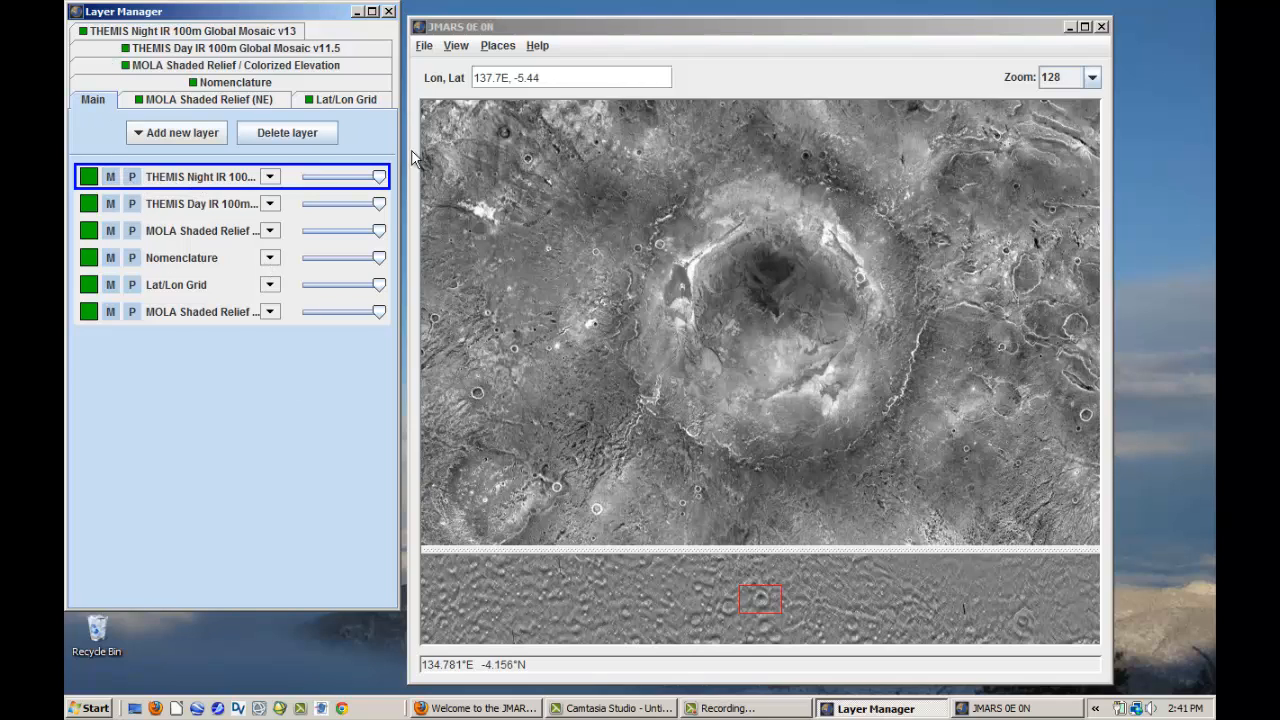
- Compare the THEMIS night and day mosaics by toggling the Night IR layer in the main view and varying its opacity, ending at 100%
mouse_move(790, 313)
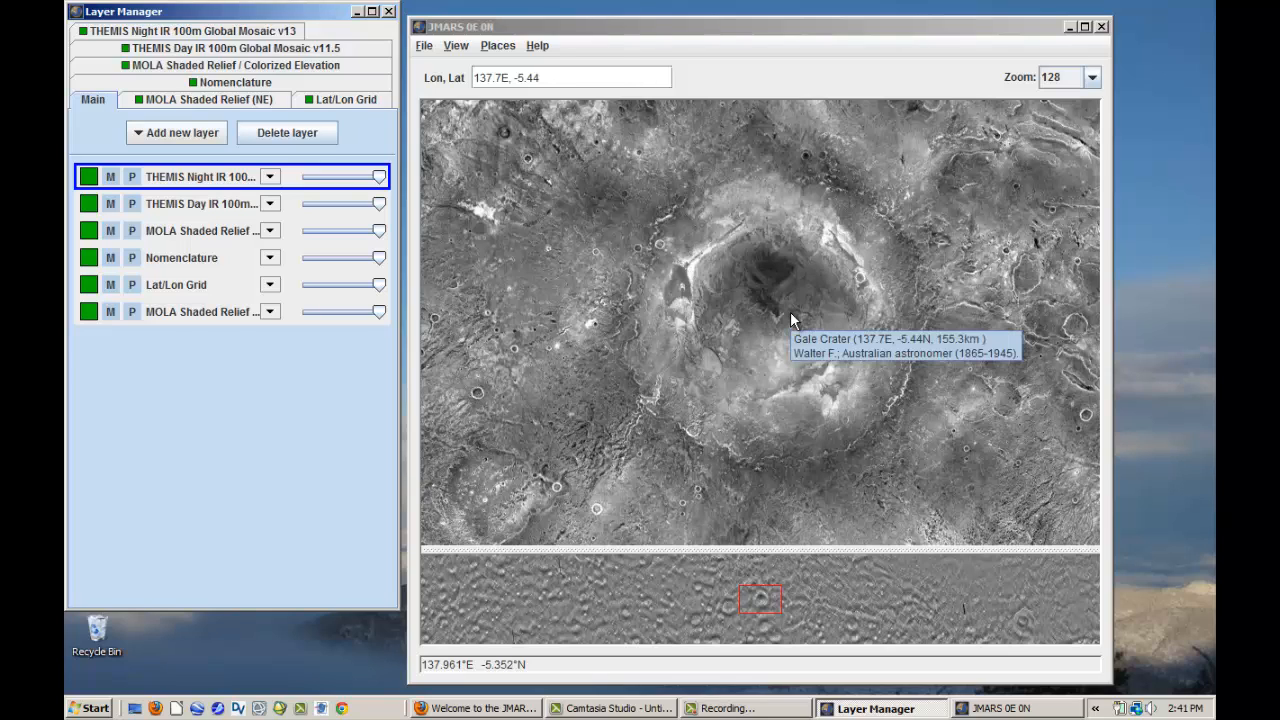
click(115, 180)
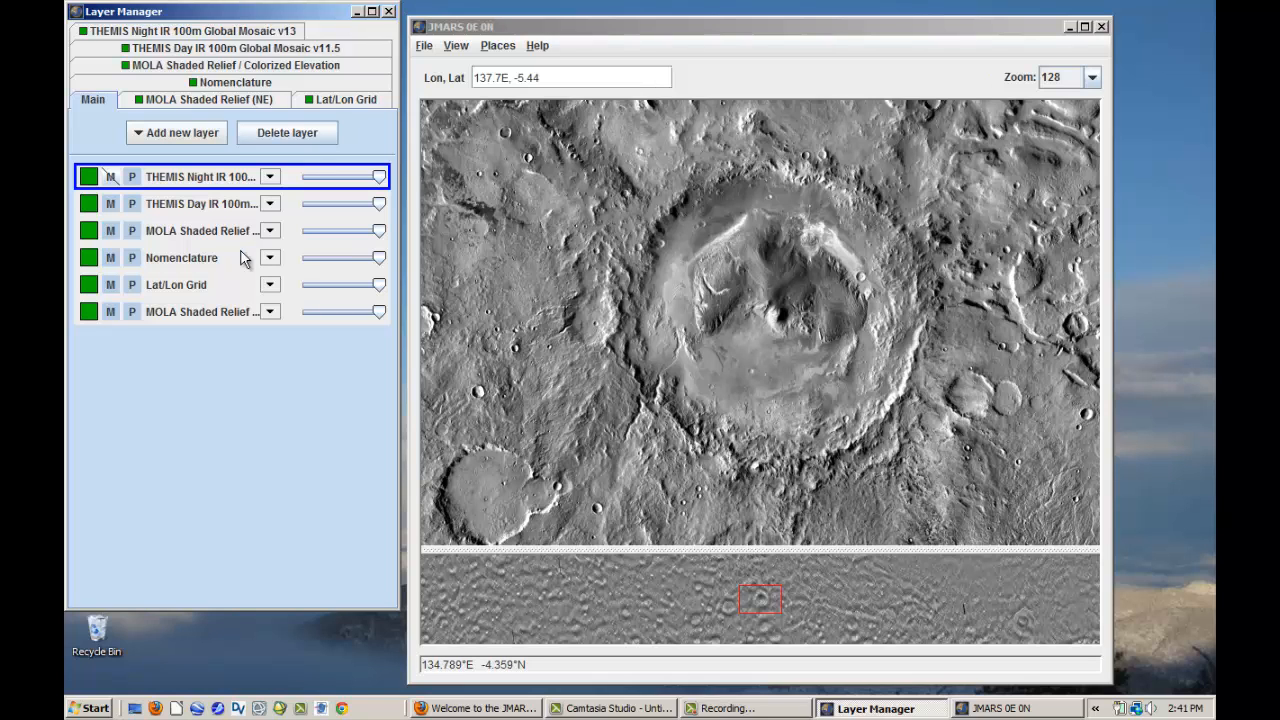
click(111, 181)
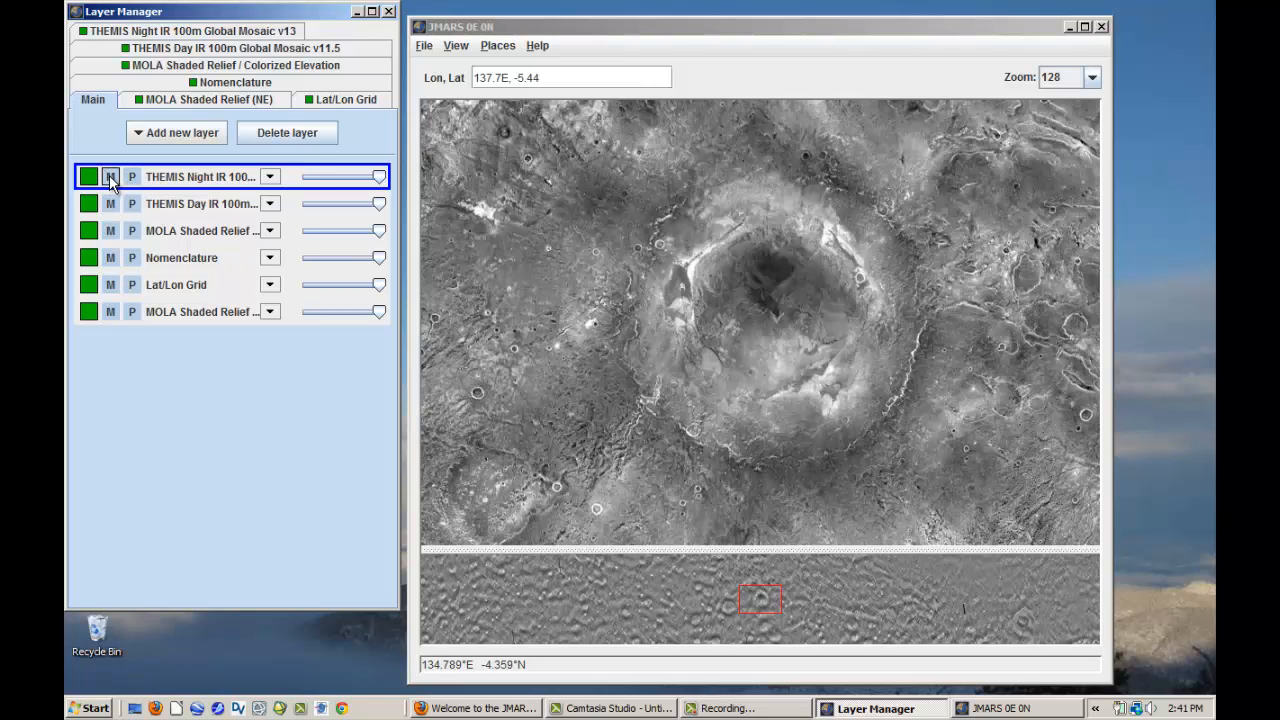
click(111, 181)
click(111, 181)
click(111, 181)
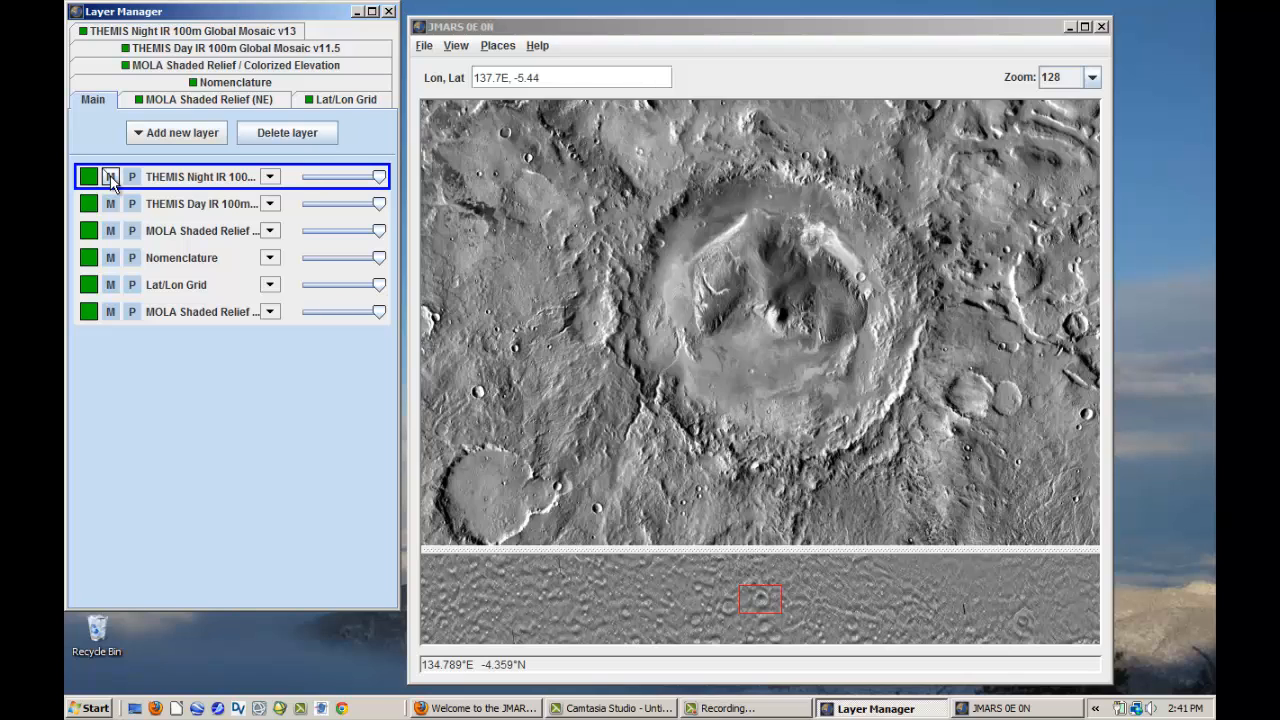
click(111, 181)
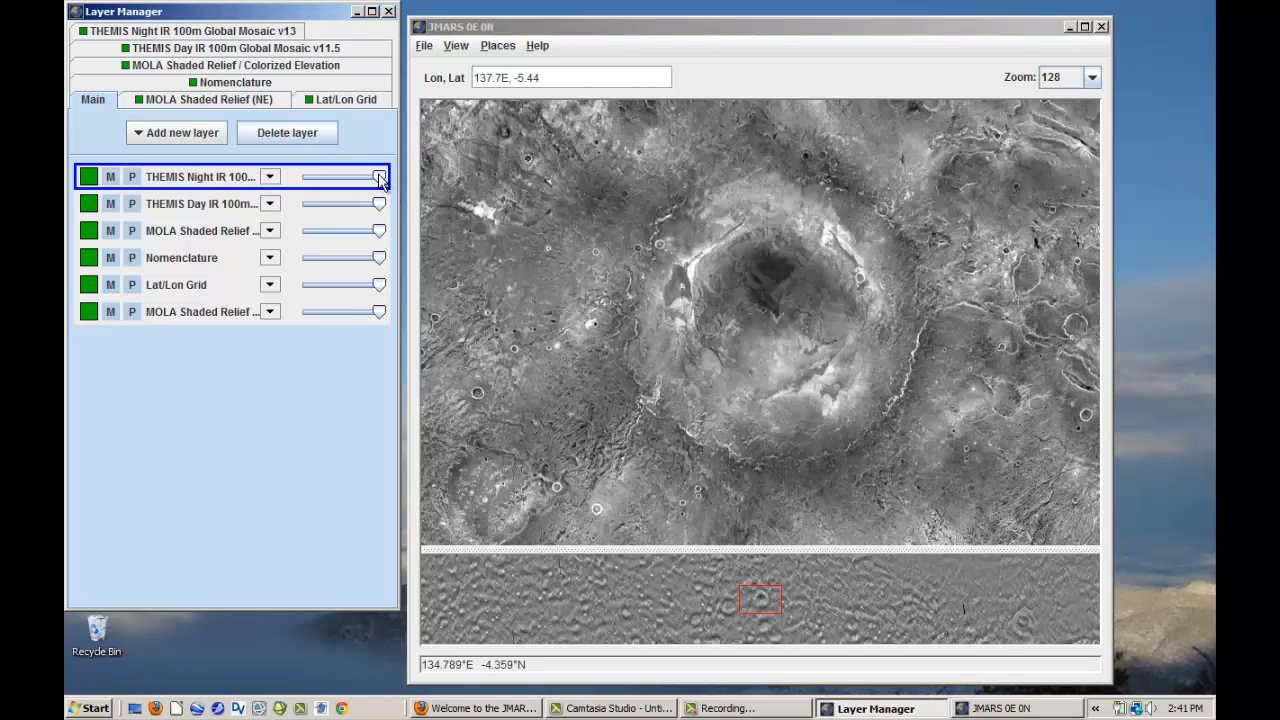
mouse_move(381, 181)
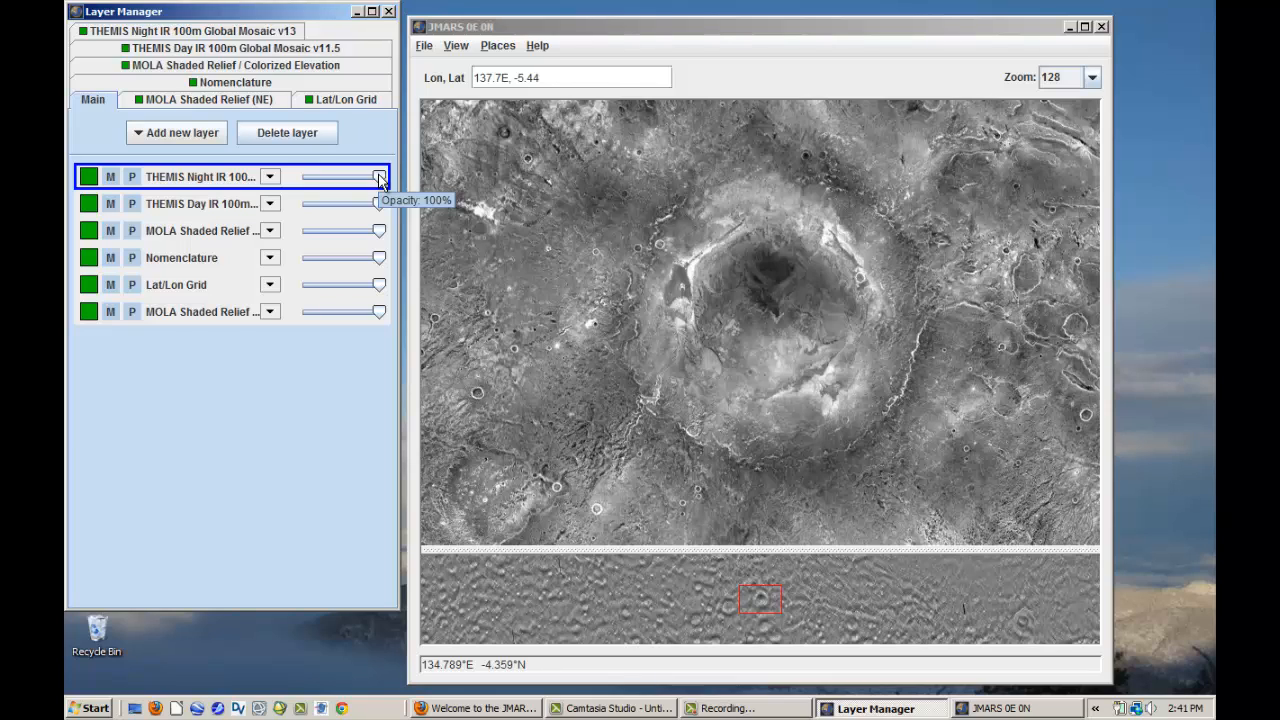
mouse_move(381, 181)
mouse_down()
mouse_move(312, 181)
mouse_move(285, 196)
mouse_move(398, 192)
mouse_up()
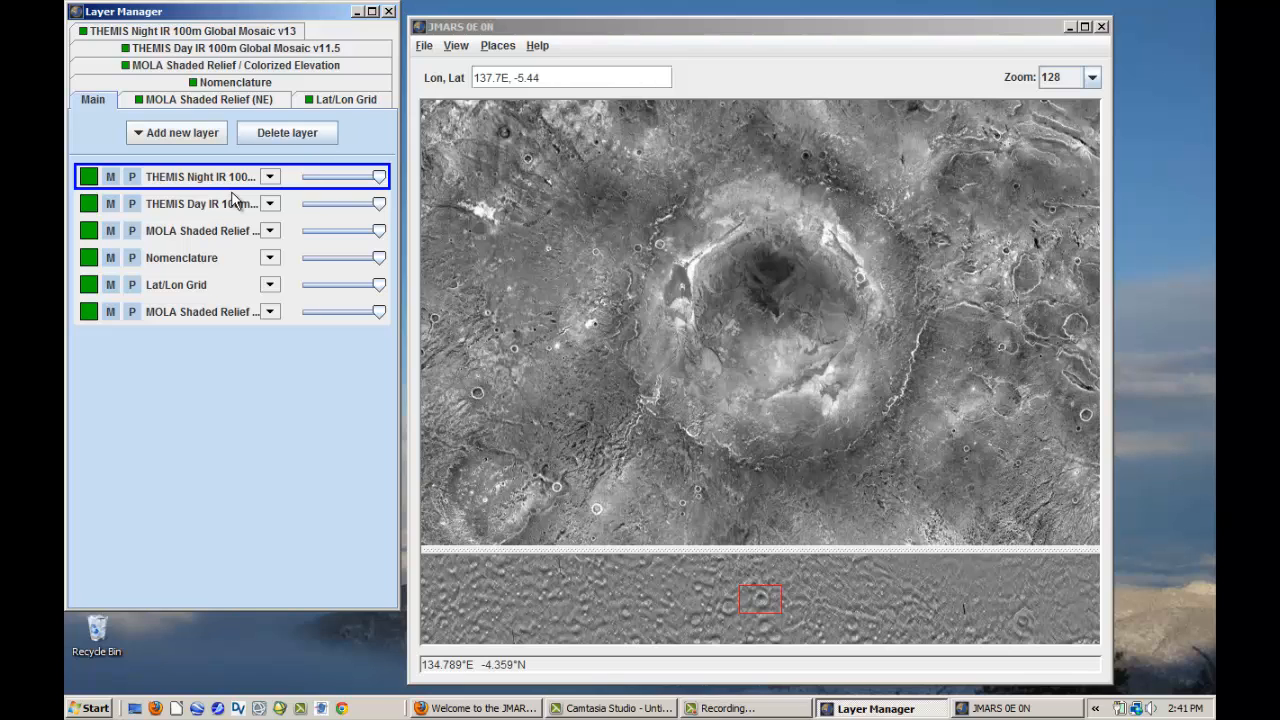
- Move the THEMIS Day IR layer above the THEMIS Night IR layer and try its opacity, returning it to full
drag(232, 200, 229, 186)
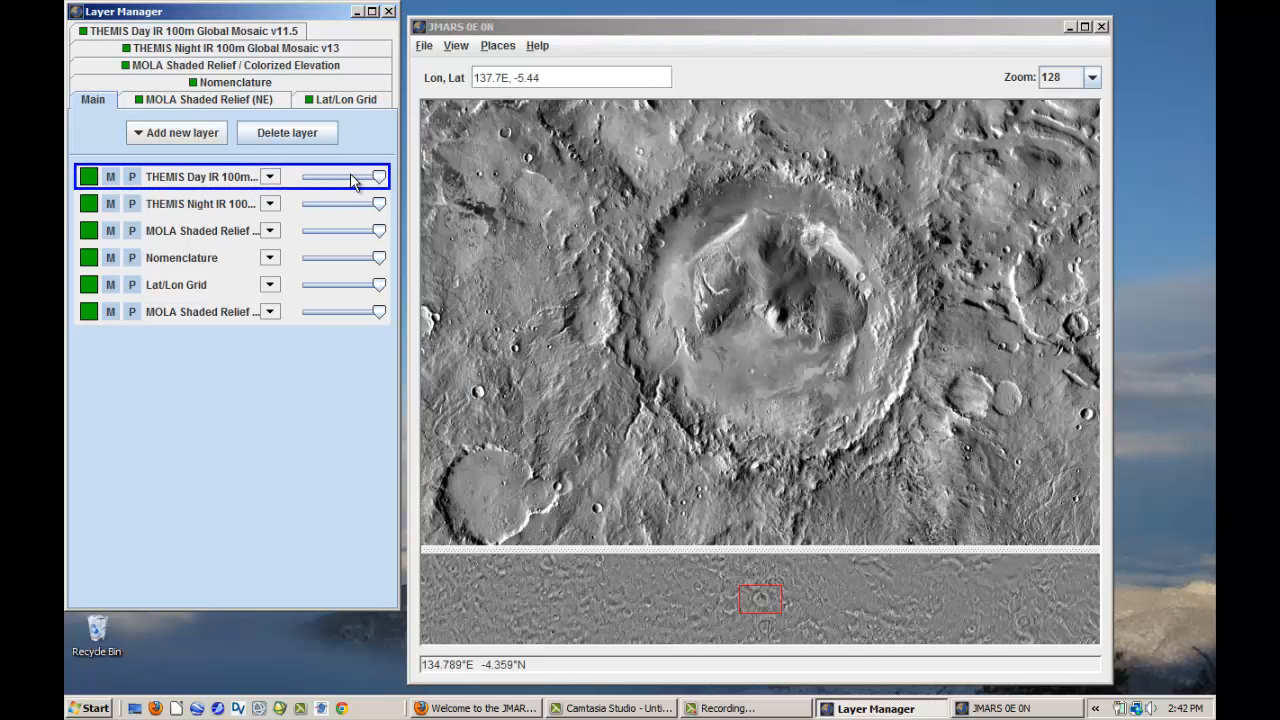
mouse_move(379, 177)
mouse_down()
mouse_move(350, 180)
mouse_move(388, 183)
mouse_up()
- Add a MOLA 128ppd Elevation layer that plots the numeric data
click(193, 136)
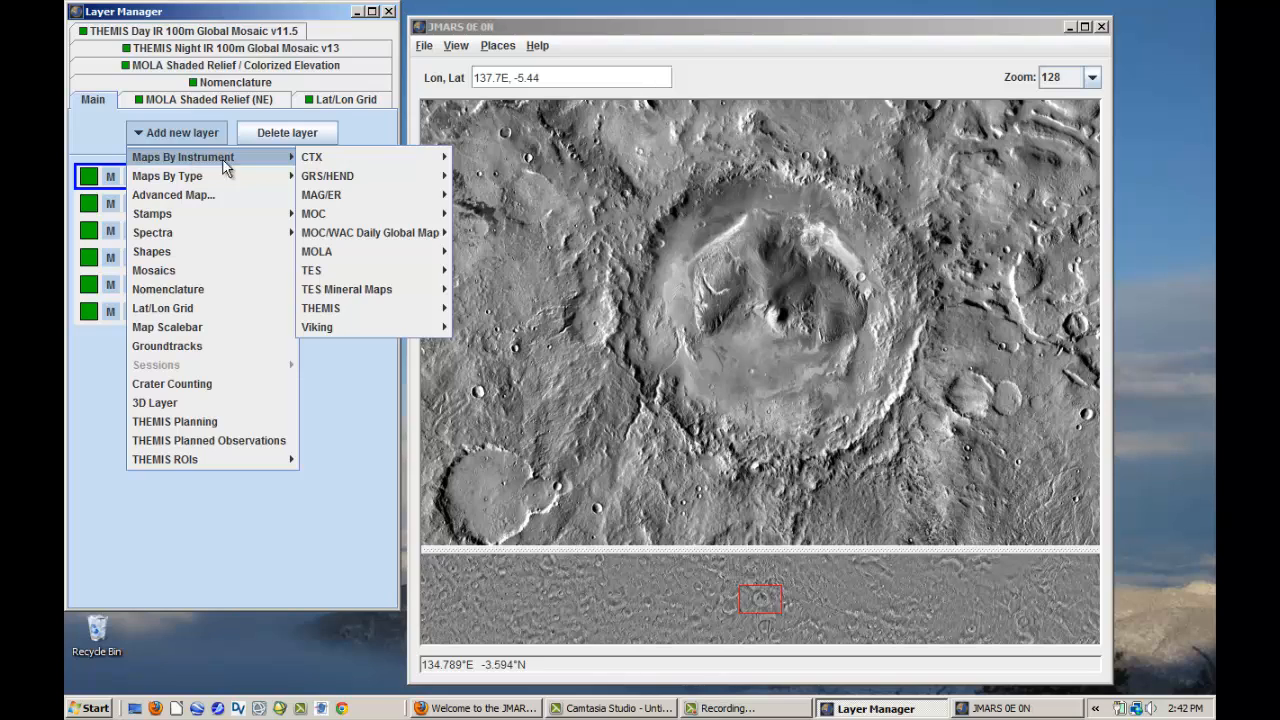
mouse_move(274, 157)
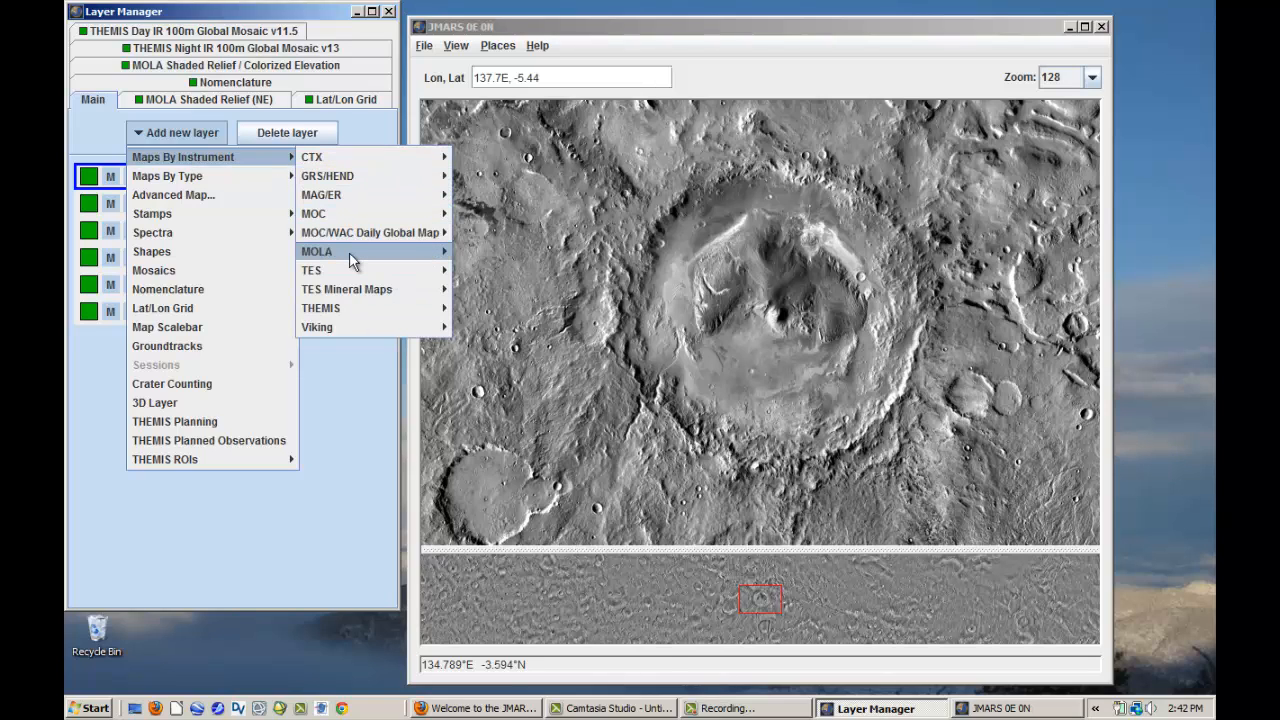
mouse_move(349, 252)
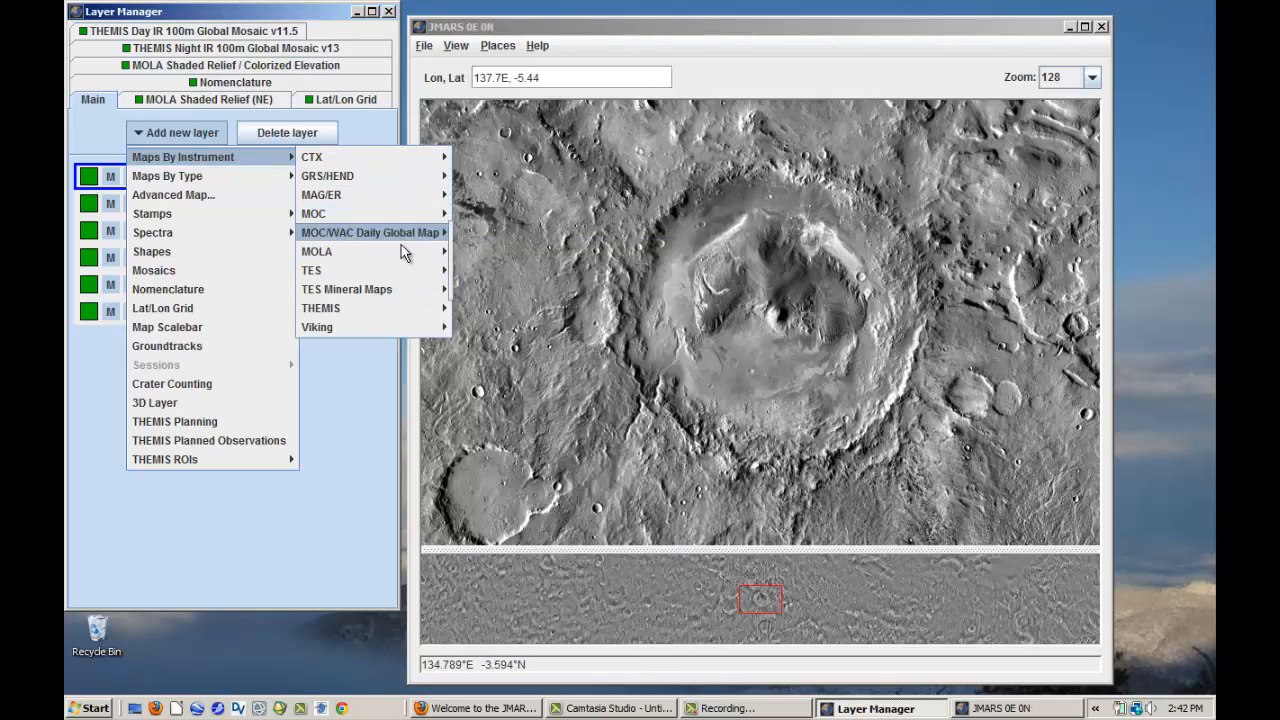
mouse_move(420, 251)
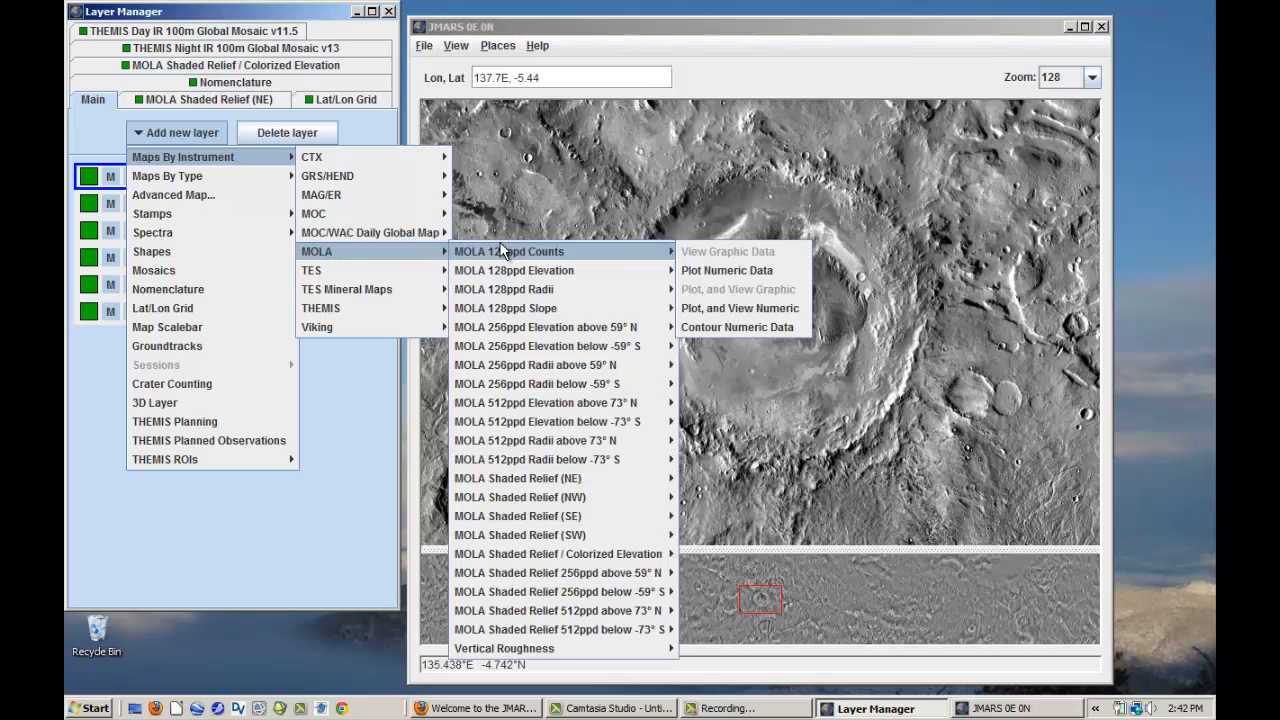
mouse_move(513, 271)
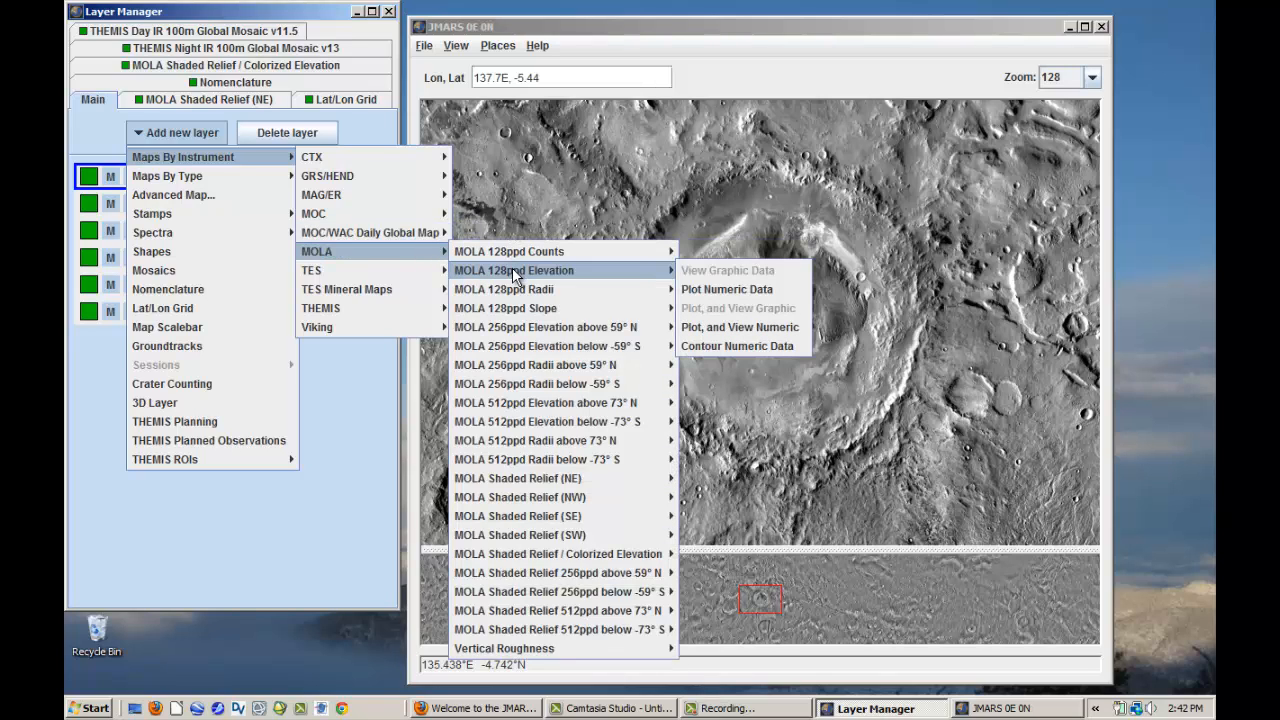
click(707, 290)
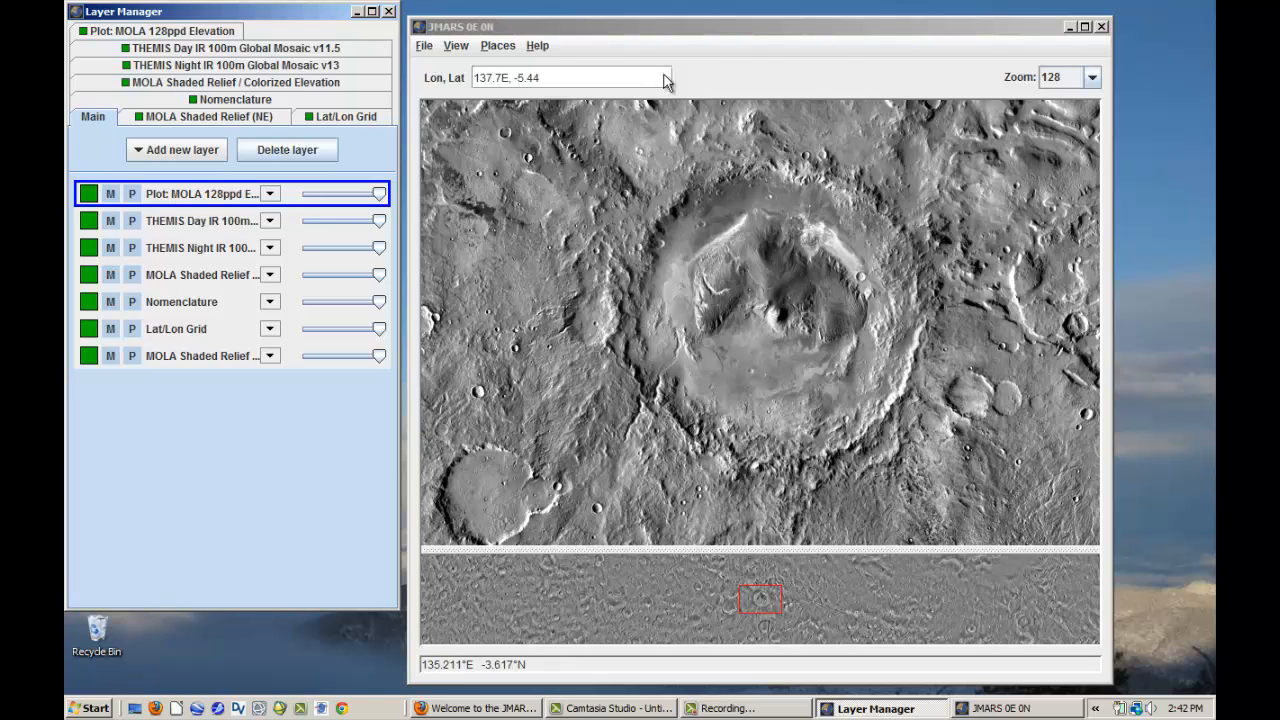
- Open the MOLA 128ppd Elevation plot and draw a north-south profile line about 185 km long across Gale crater
double_click(184, 193)
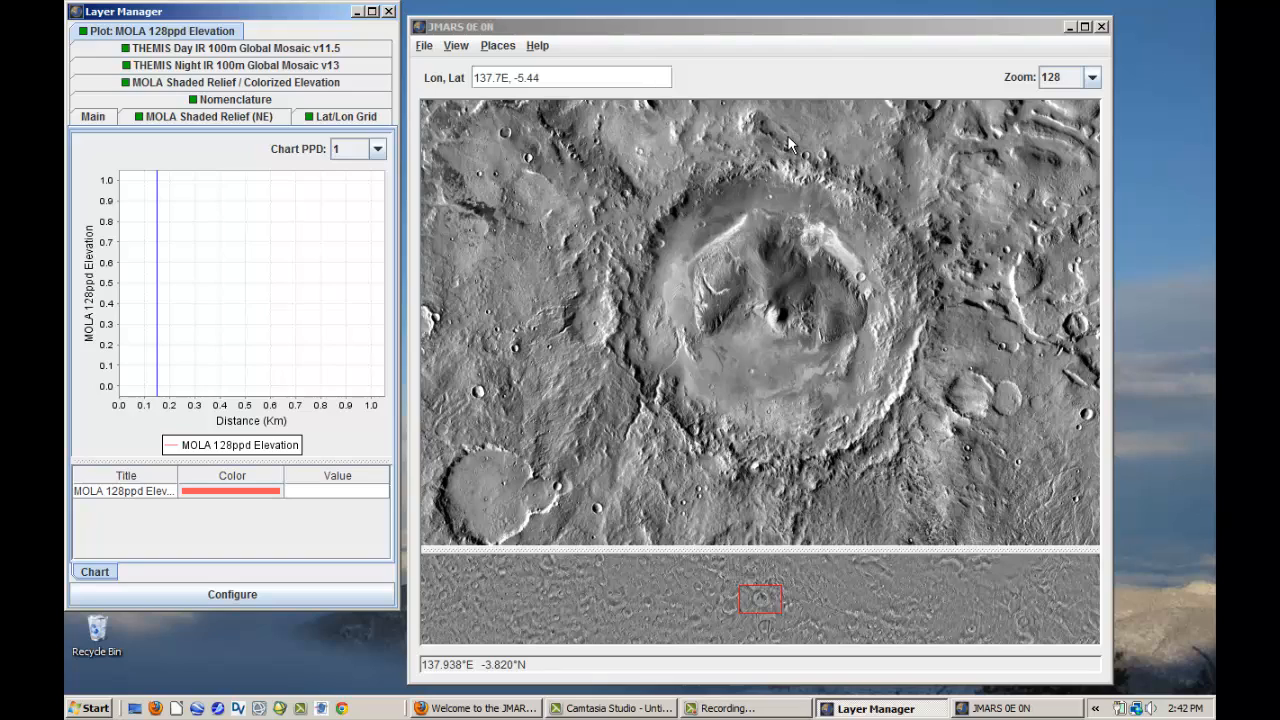
mouse_move(789, 144)
drag(789, 144, 791, 502)
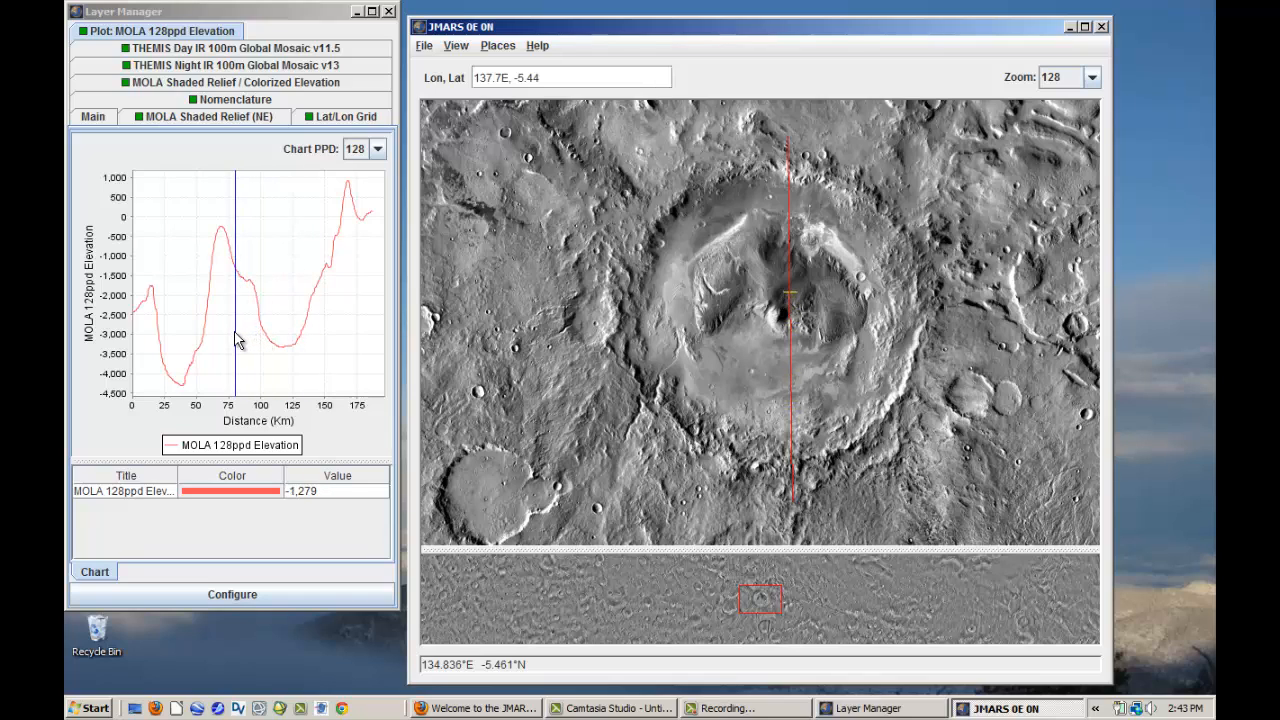
- Hide the MOLA 128ppd Elevation plot layer in the main view and delete it
click(88, 117)
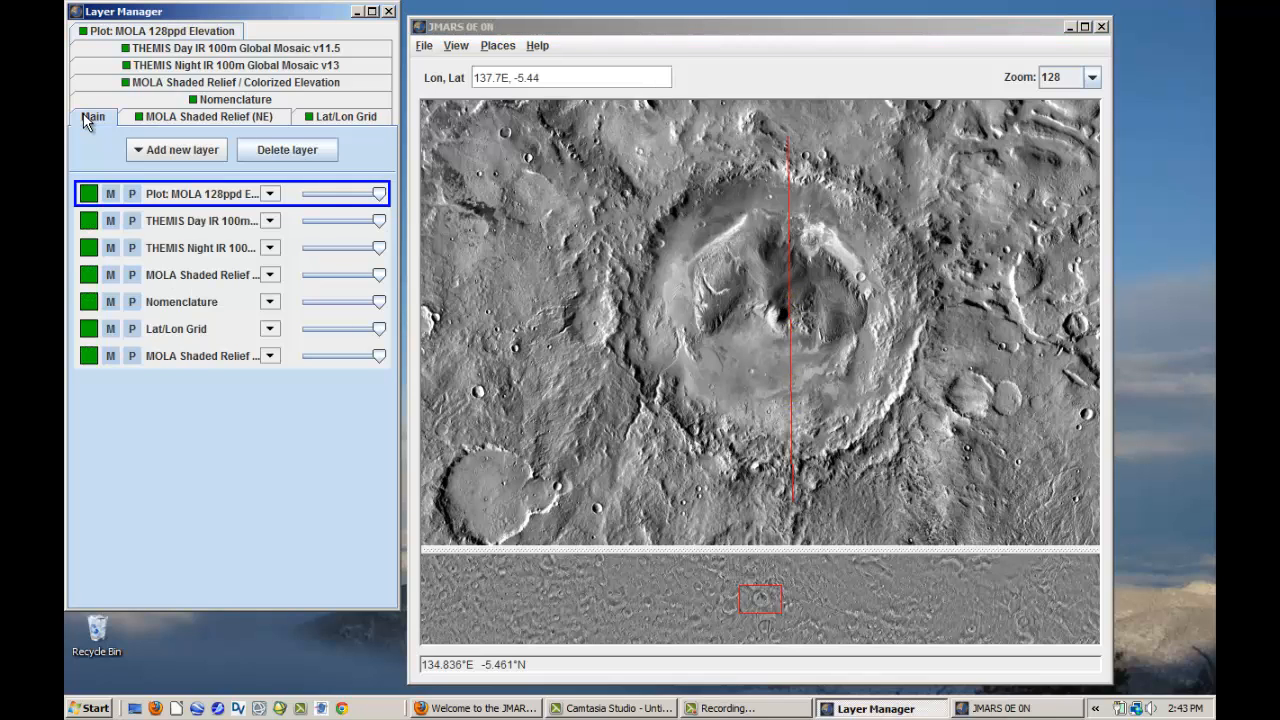
click(110, 195)
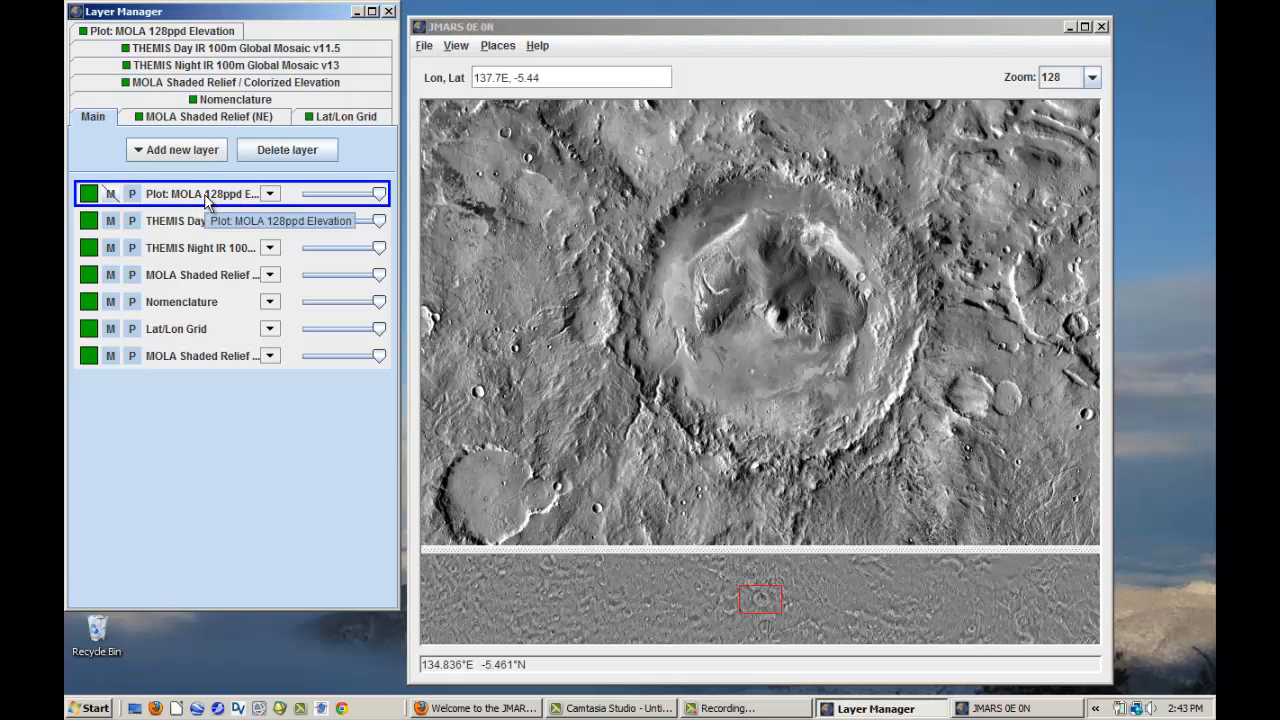
click(295, 149)
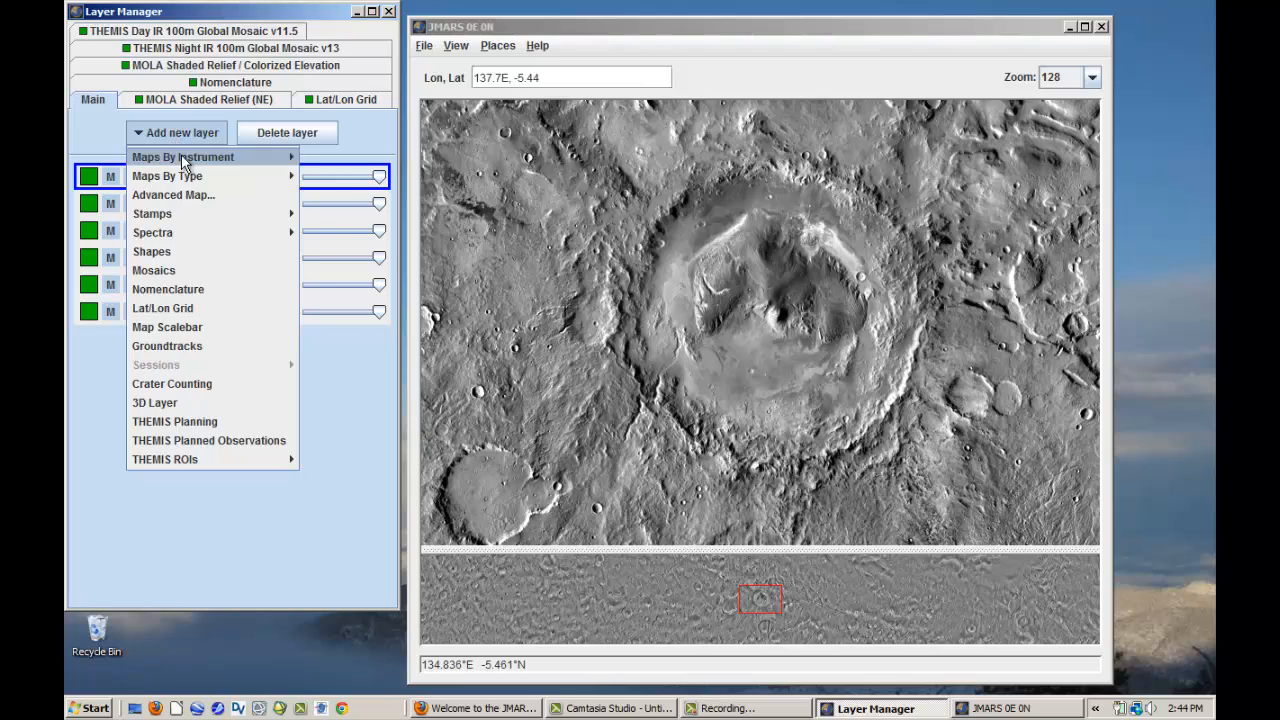
- Add a TES Albedo layer that both plots and views the numeric data, and lower its opacity to reveal the THEMIS mosaic beneath
mouse_move(181, 156)
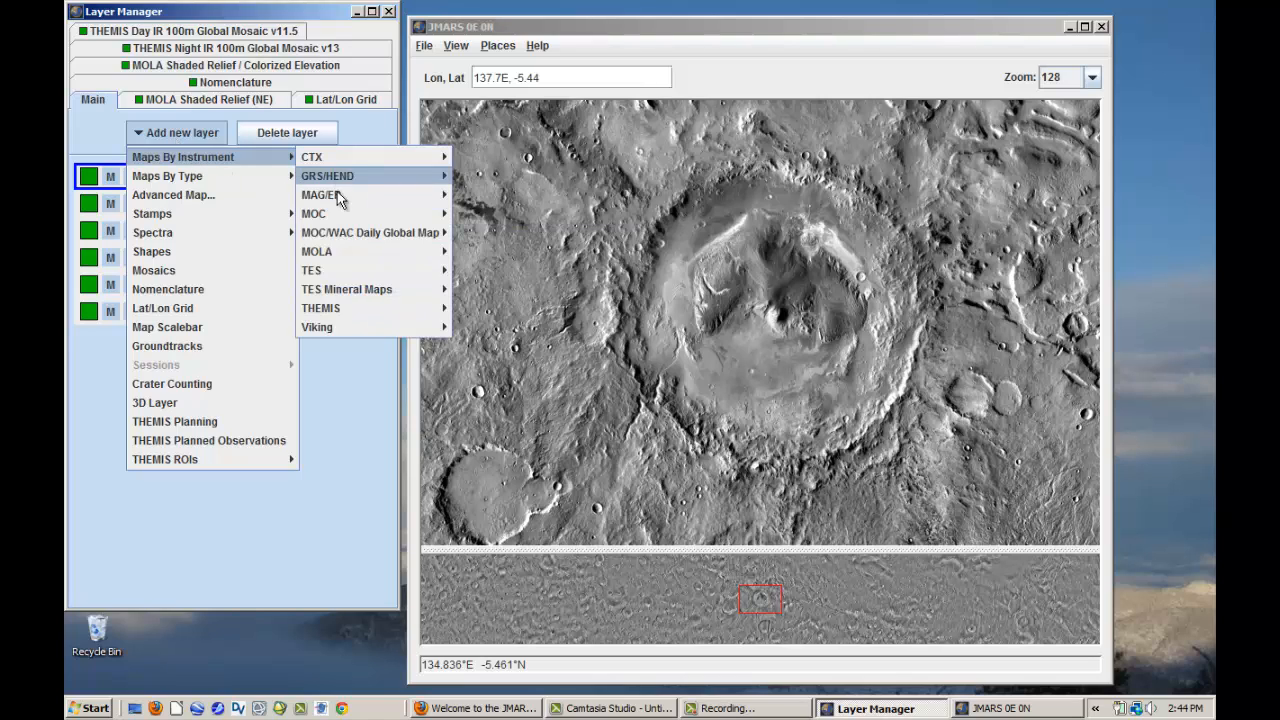
mouse_move(316, 279)
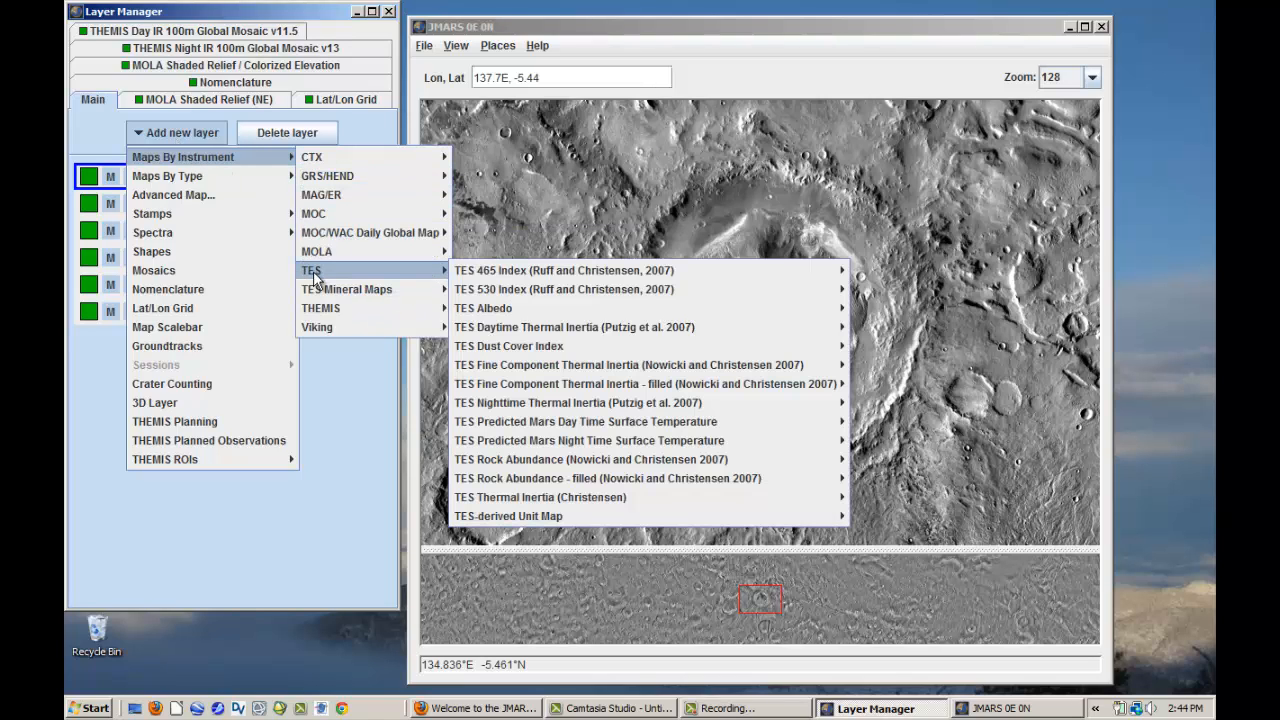
mouse_move(488, 310)
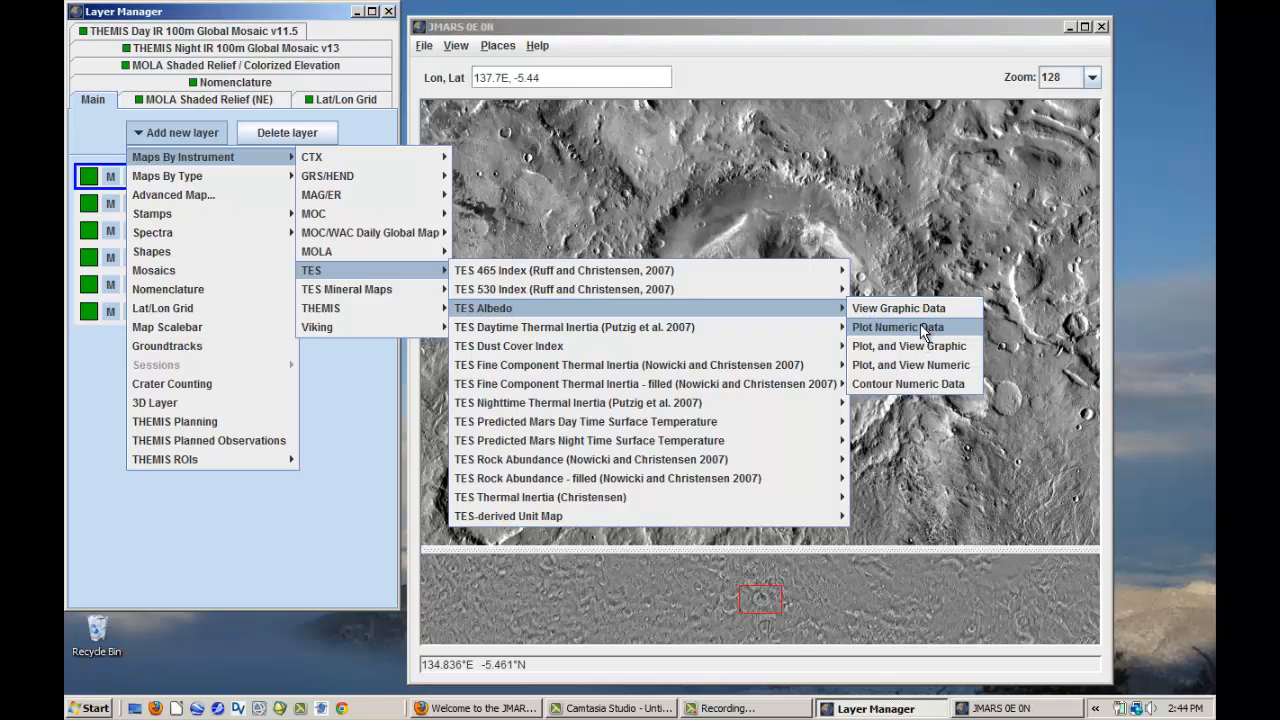
click(921, 366)
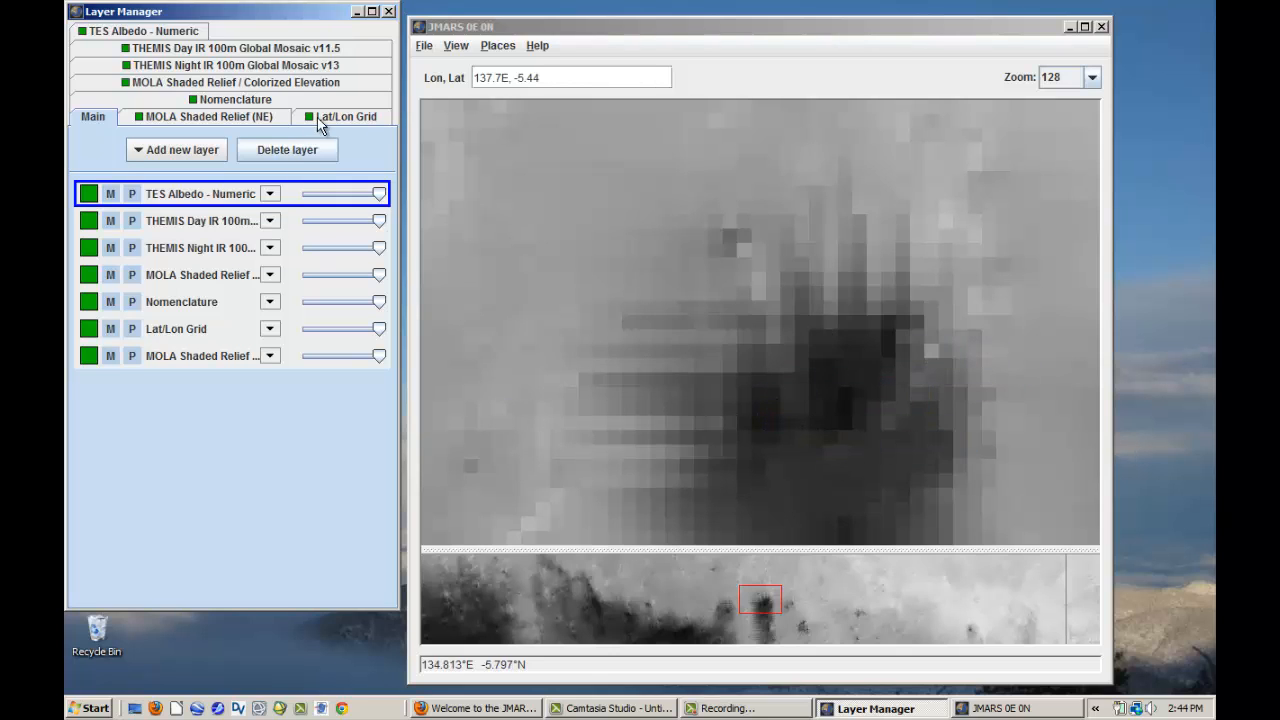
drag(379, 193, 359, 195)
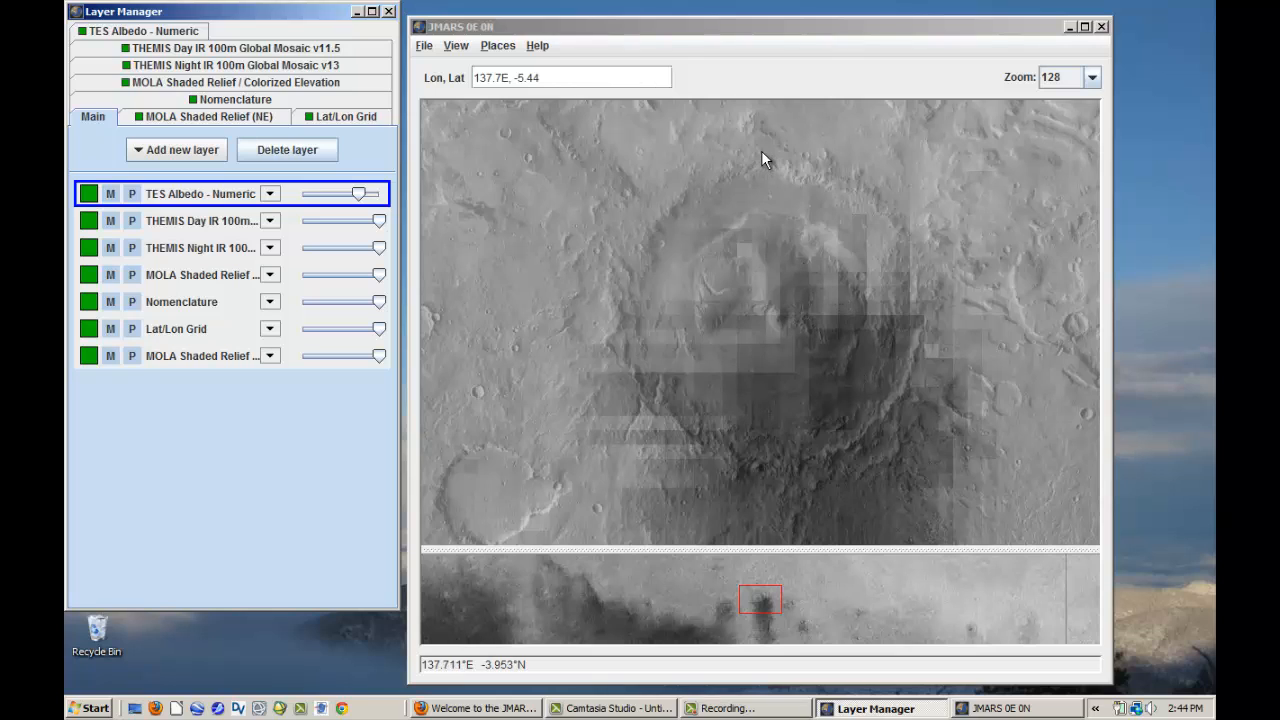
- Open the TES Albedo layer's chart and draw a north-south profile line about 190 km long across Gale crater
mouse_move(761, 155)
double_click(197, 199)
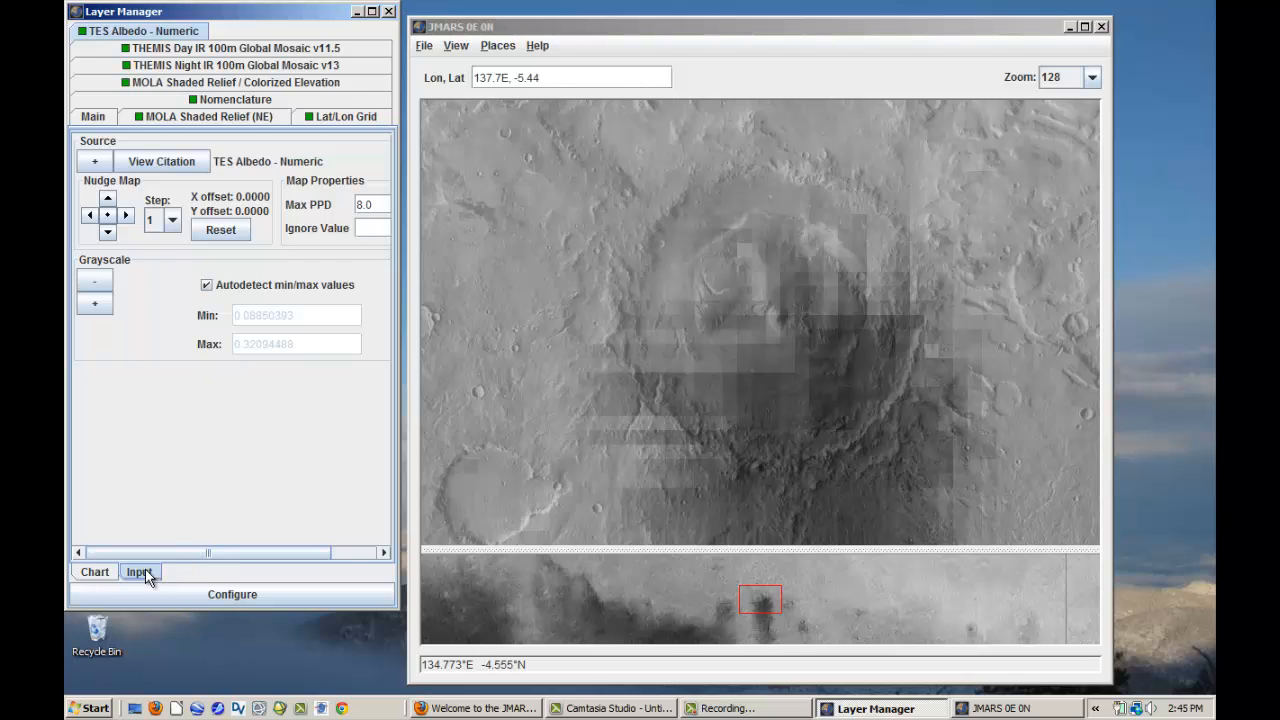
click(101, 572)
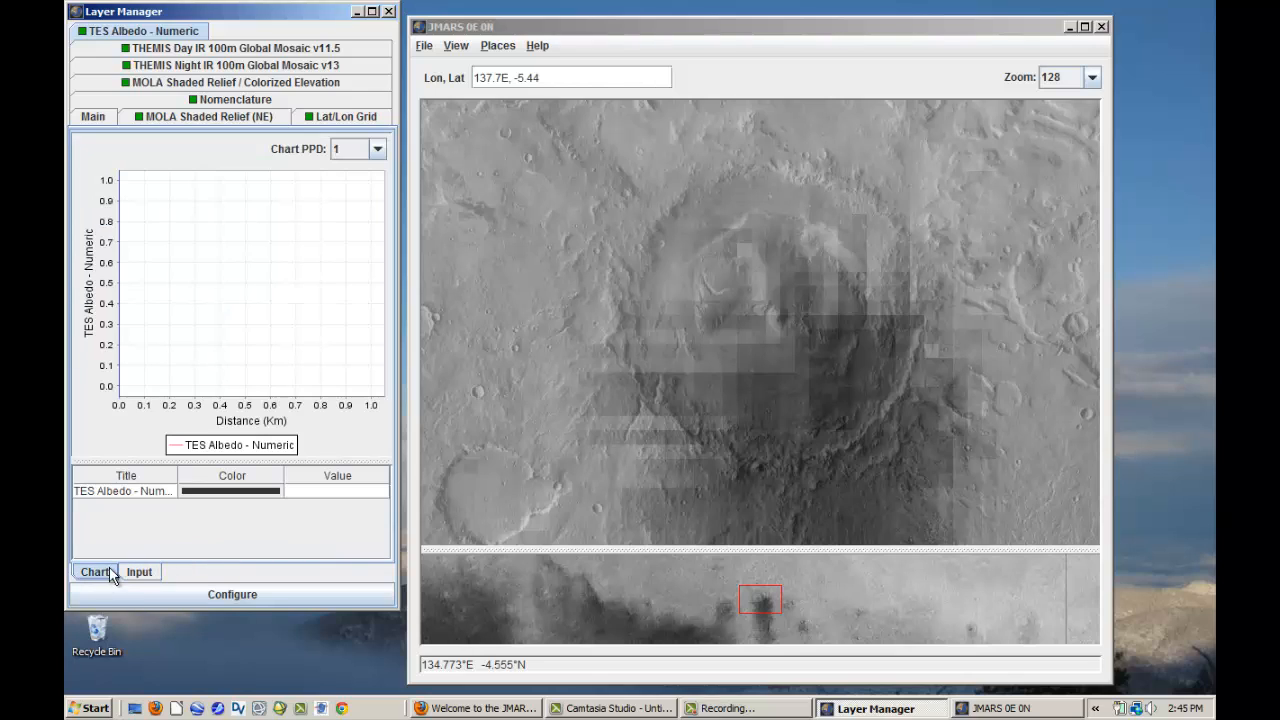
mouse_move(771, 146)
mouse_down()
mouse_move(780, 406)
mouse_move(800, 503)
mouse_move(788, 522)
mouse_up()
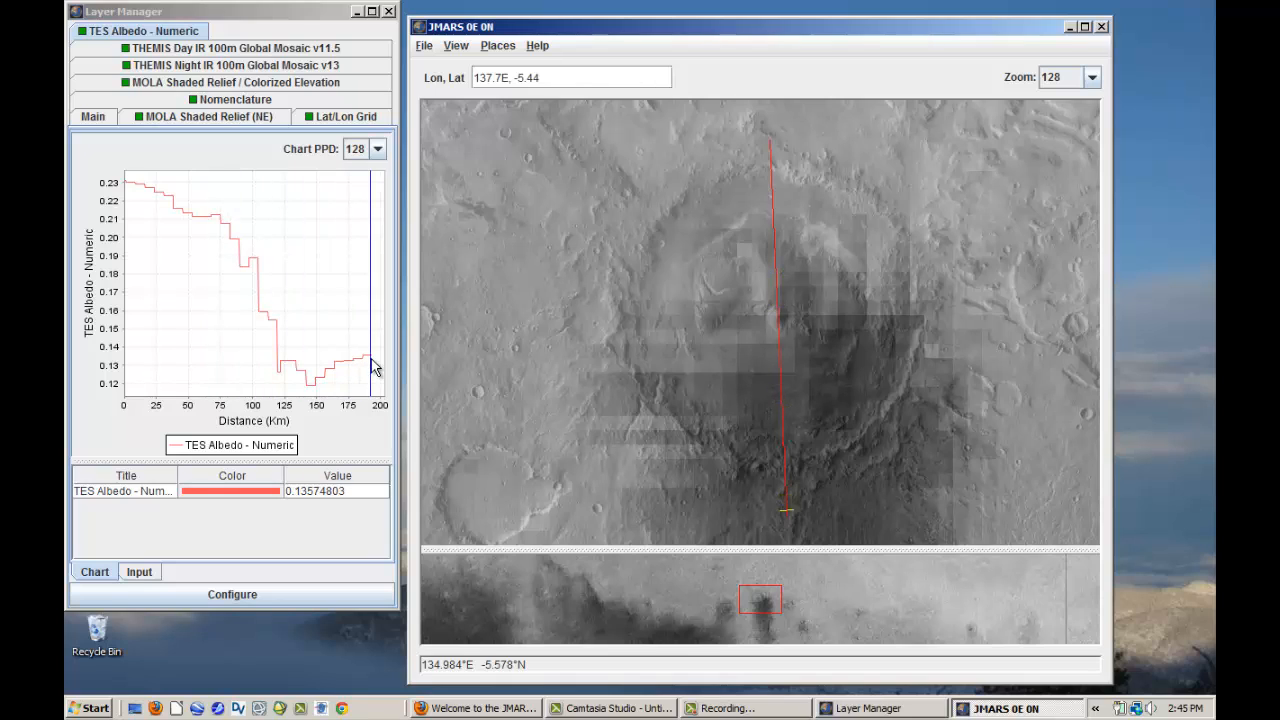
- Save the TES Albedo profile chart to the Documents folder as a PNG image named gale_albe
click(250, 323)
right_click(250, 323)
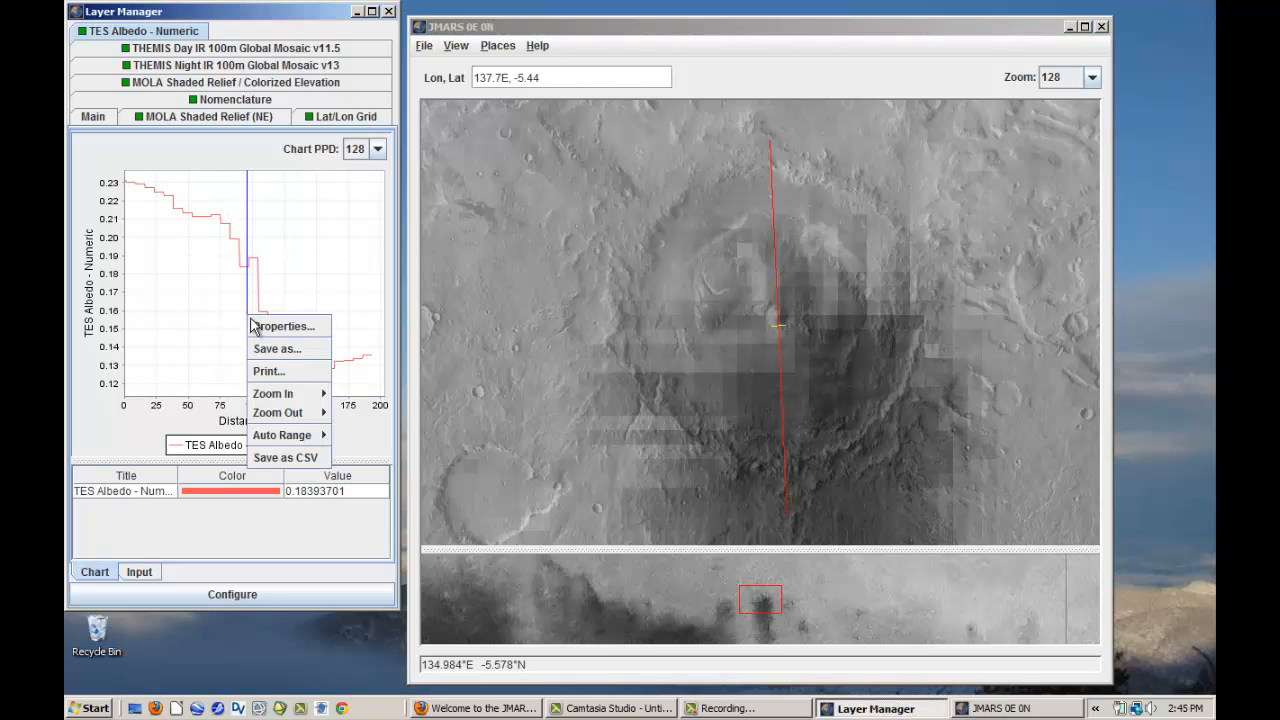
click(271, 345)
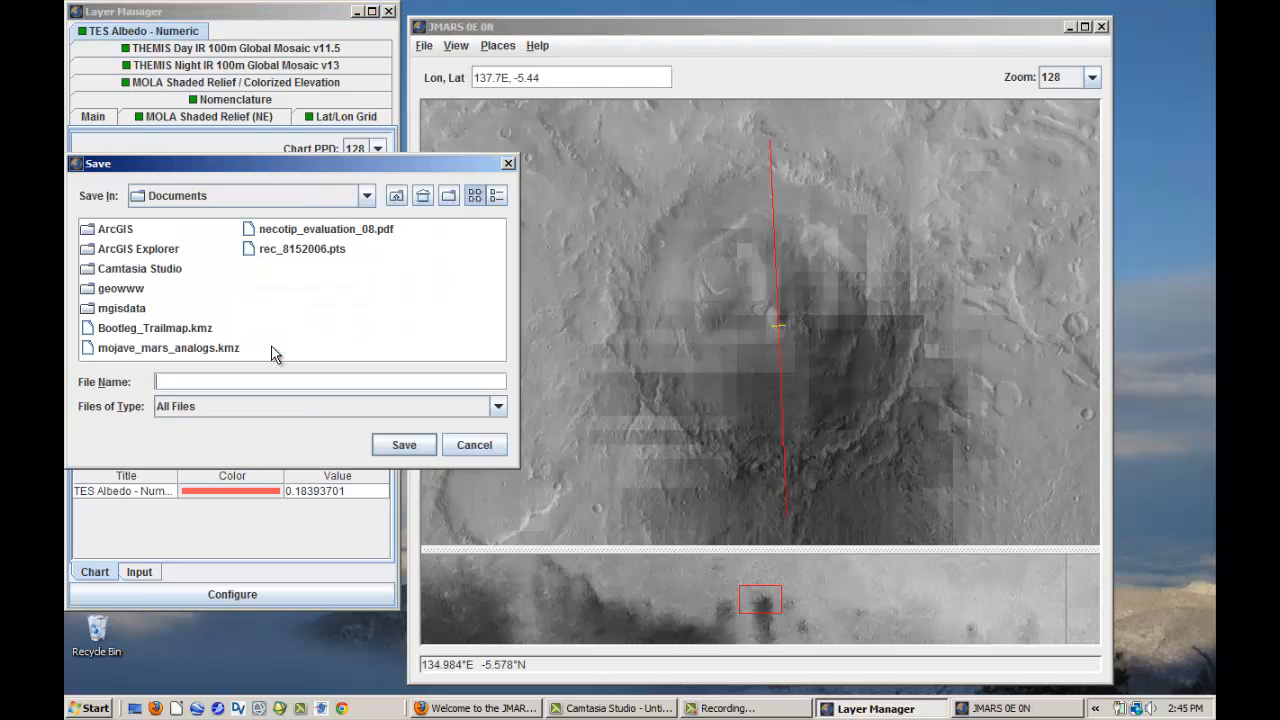
click(214, 407)
click(212, 442)
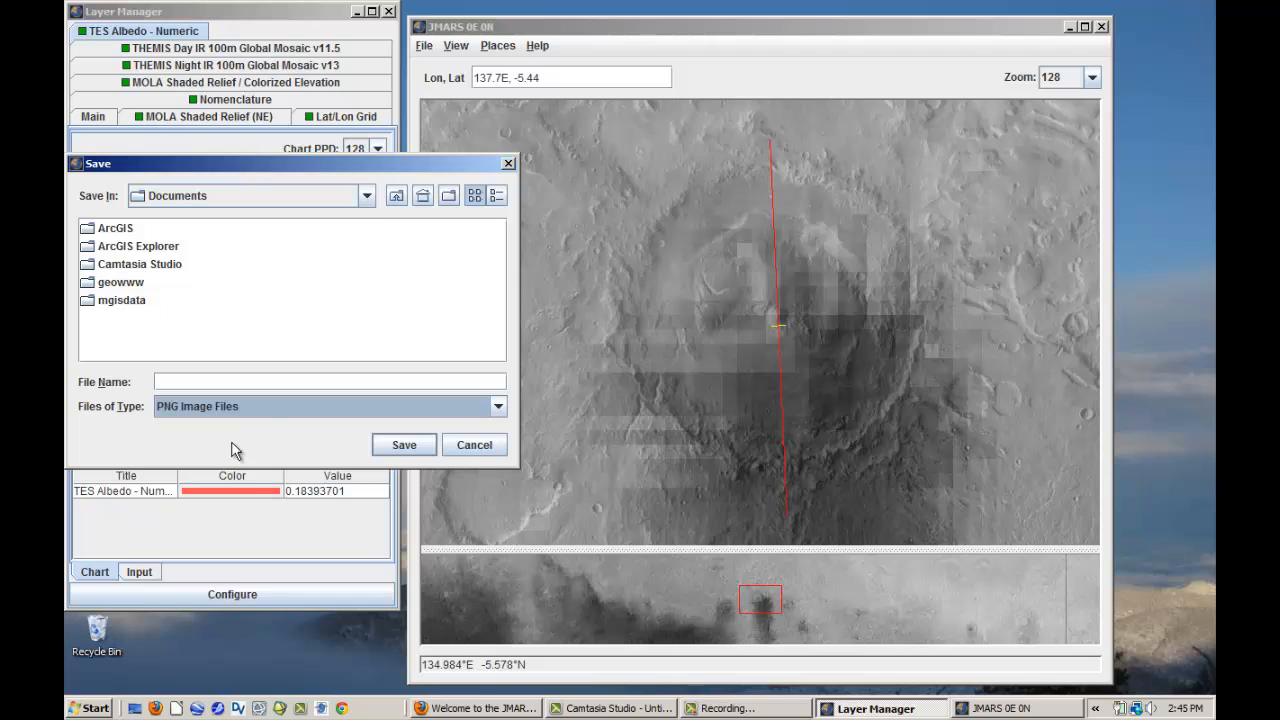
click(260, 381)
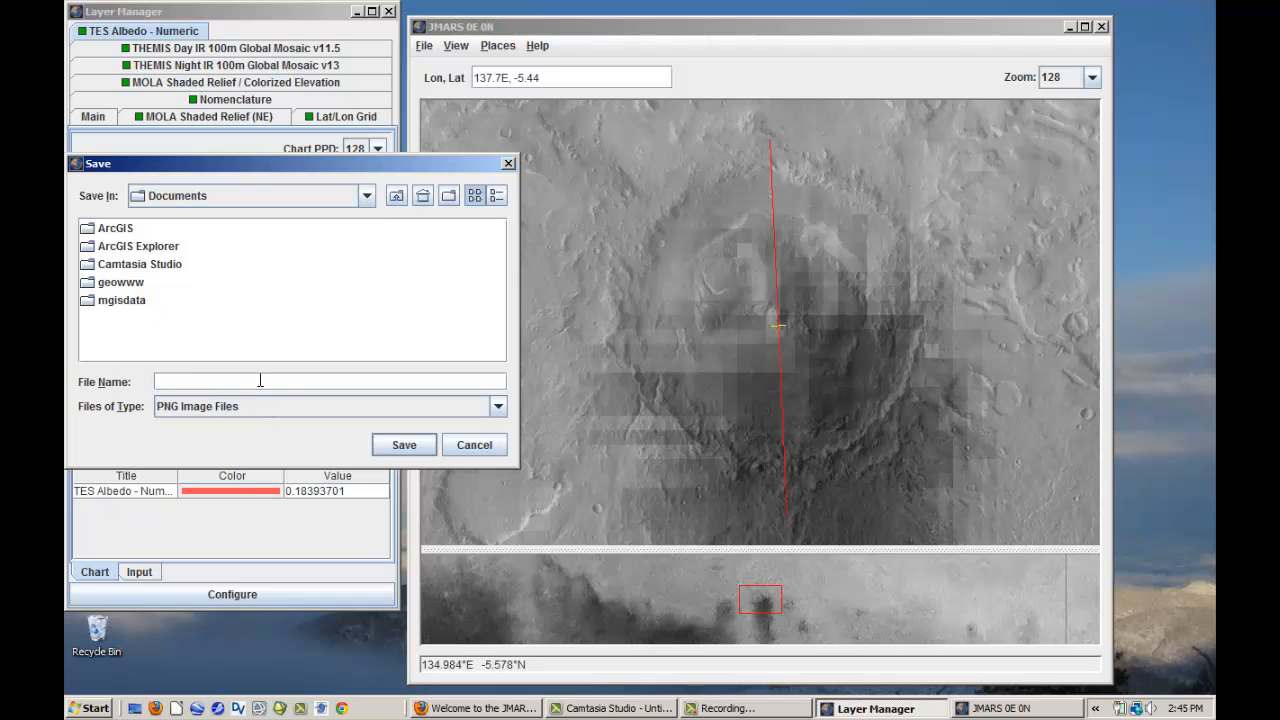
text(gale_albedo)
click(404, 444)
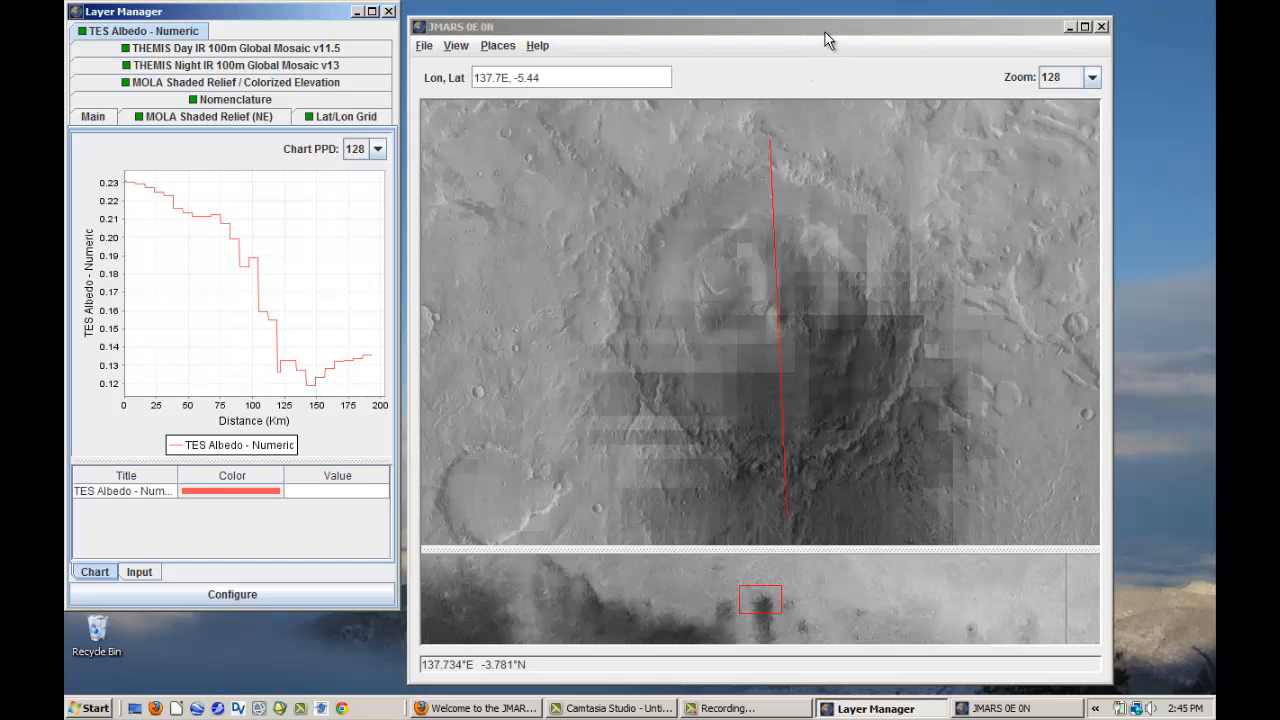
- Hide the TES Albedo layer in the main view so the THEMIS Day IR mosaic shows on its own
drag(825, 33, 834, 26)
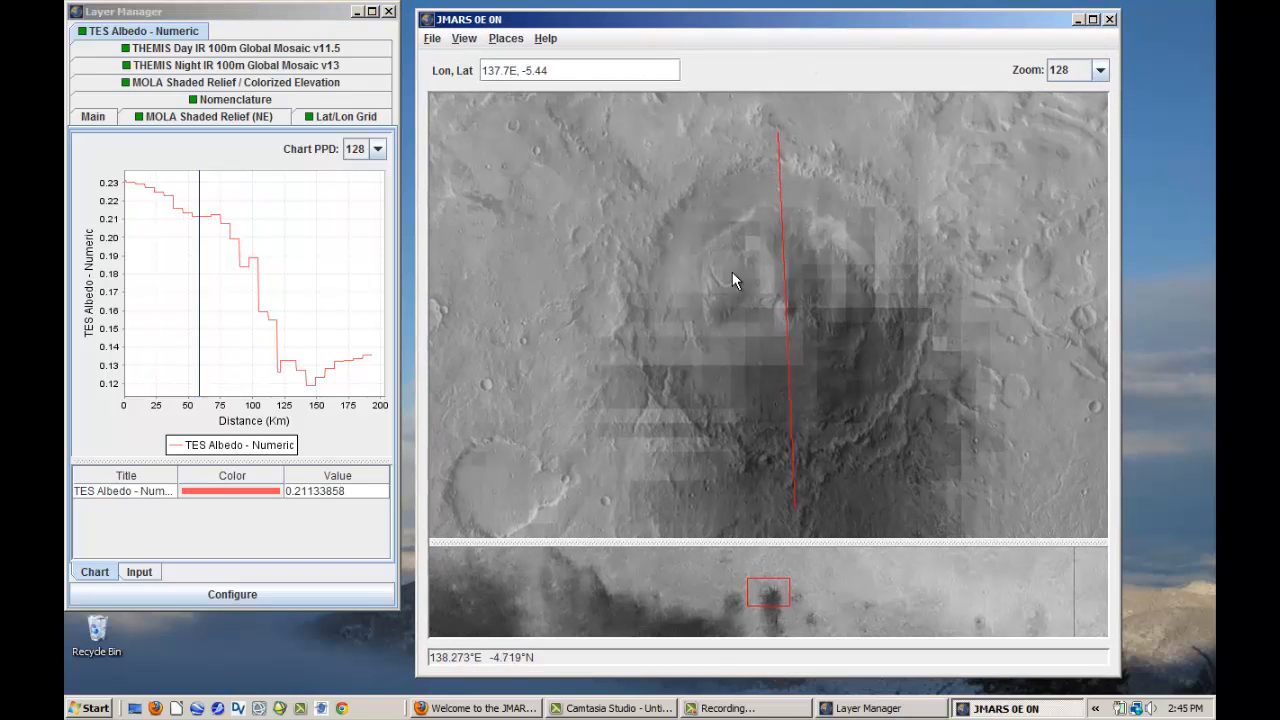
click(88, 118)
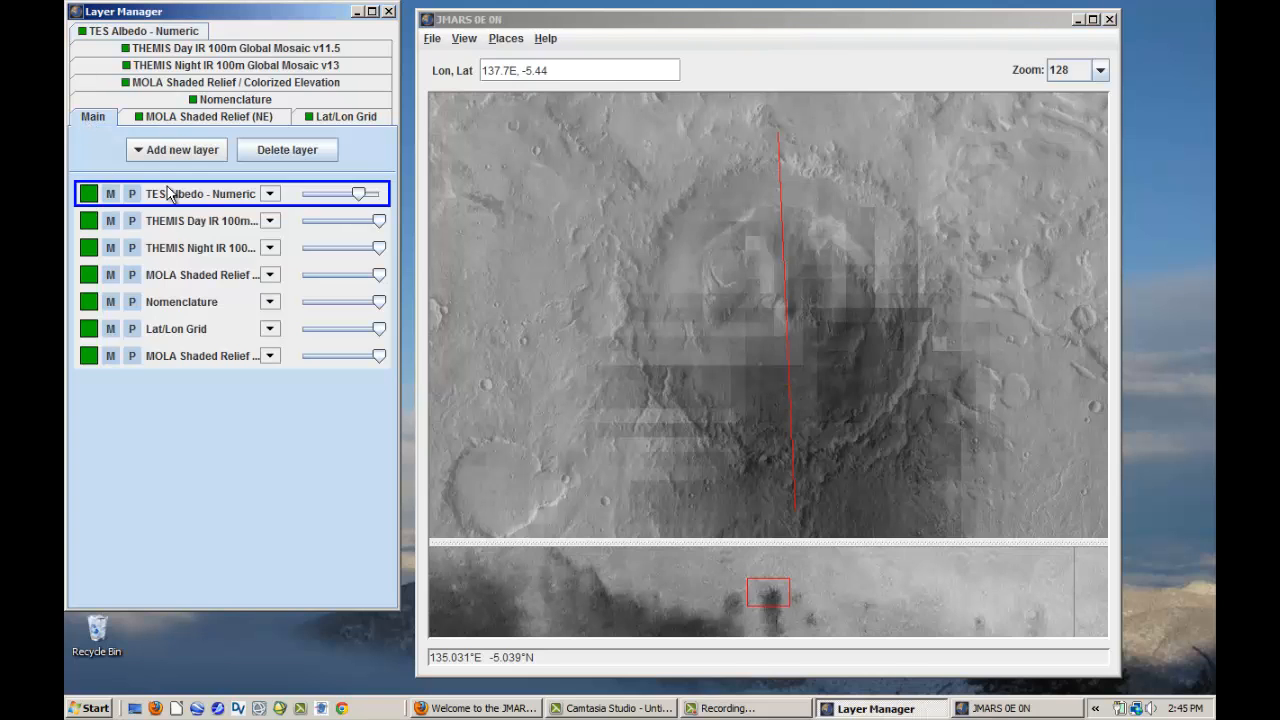
click(110, 193)
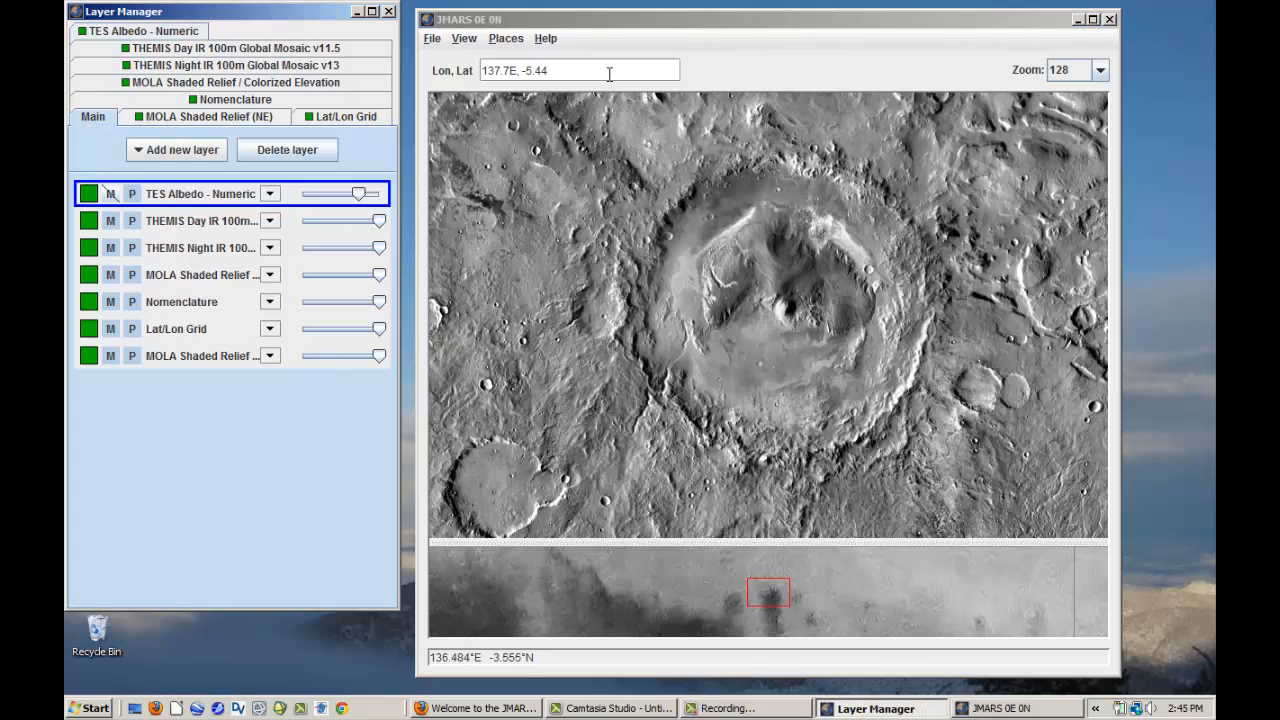
- Capture the main map view to a JPEG file named gale_dayIR on the Desktop
click(436, 39)
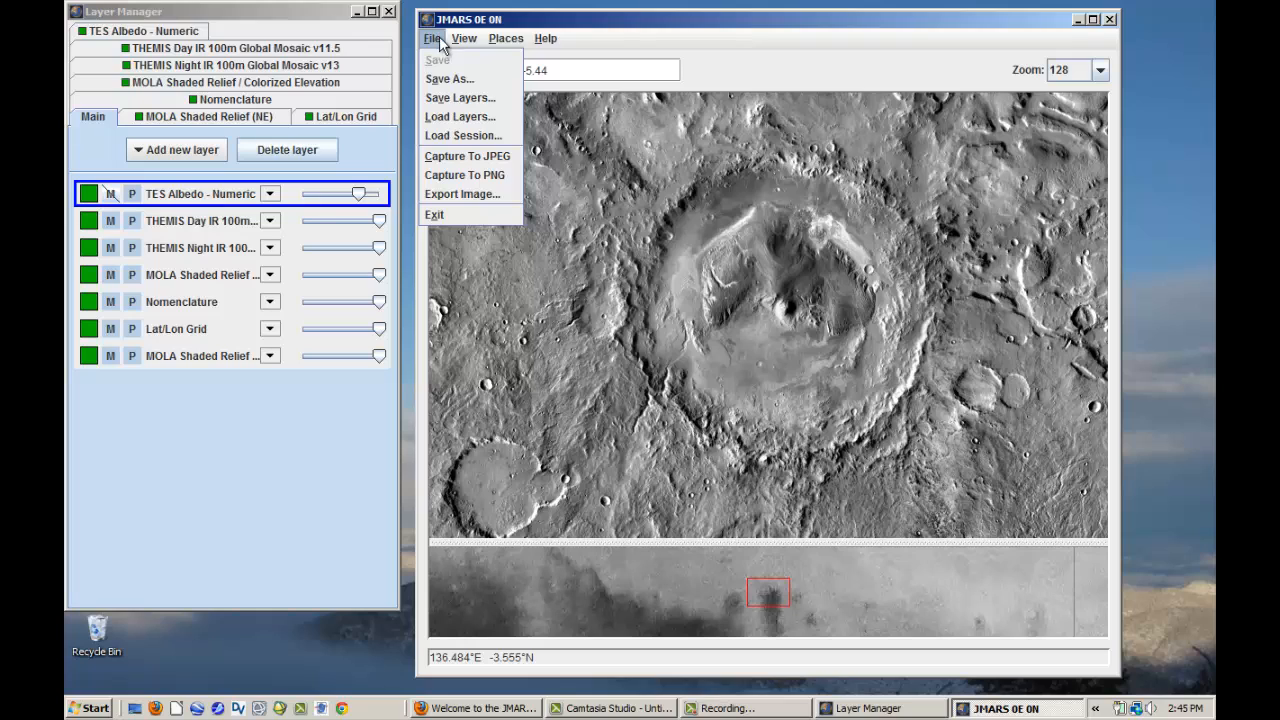
click(449, 155)
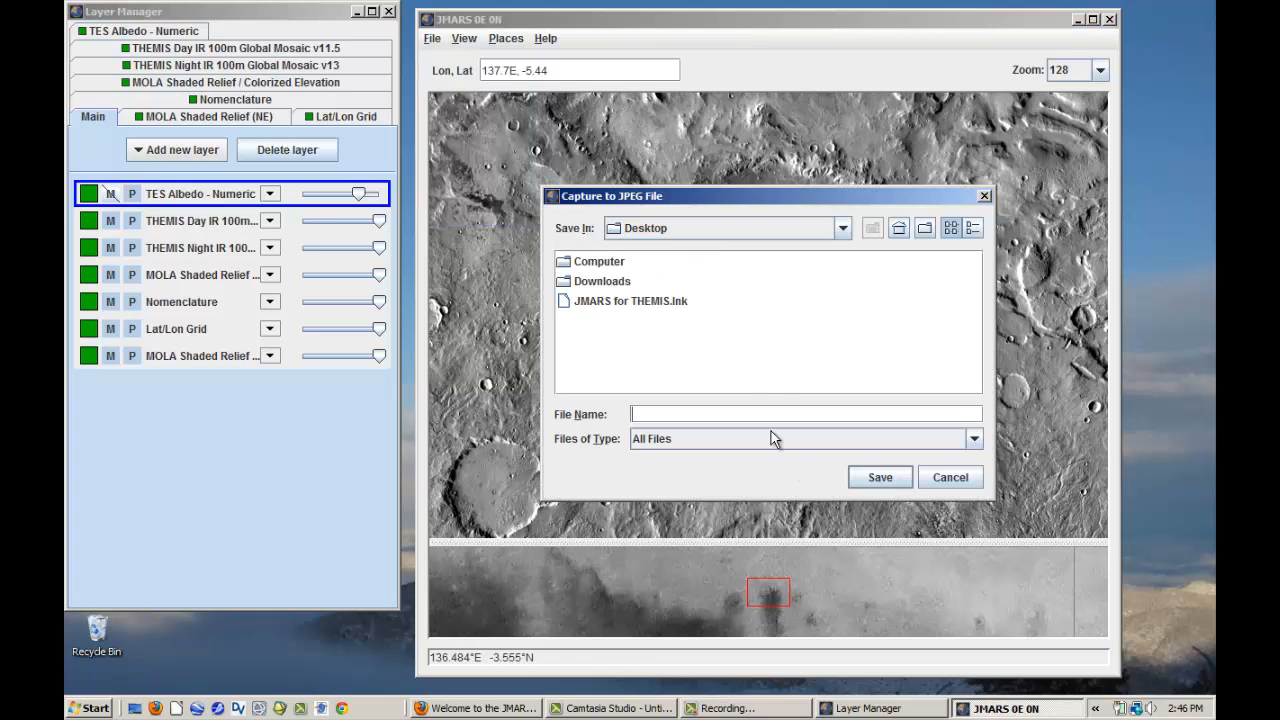
click(747, 439)
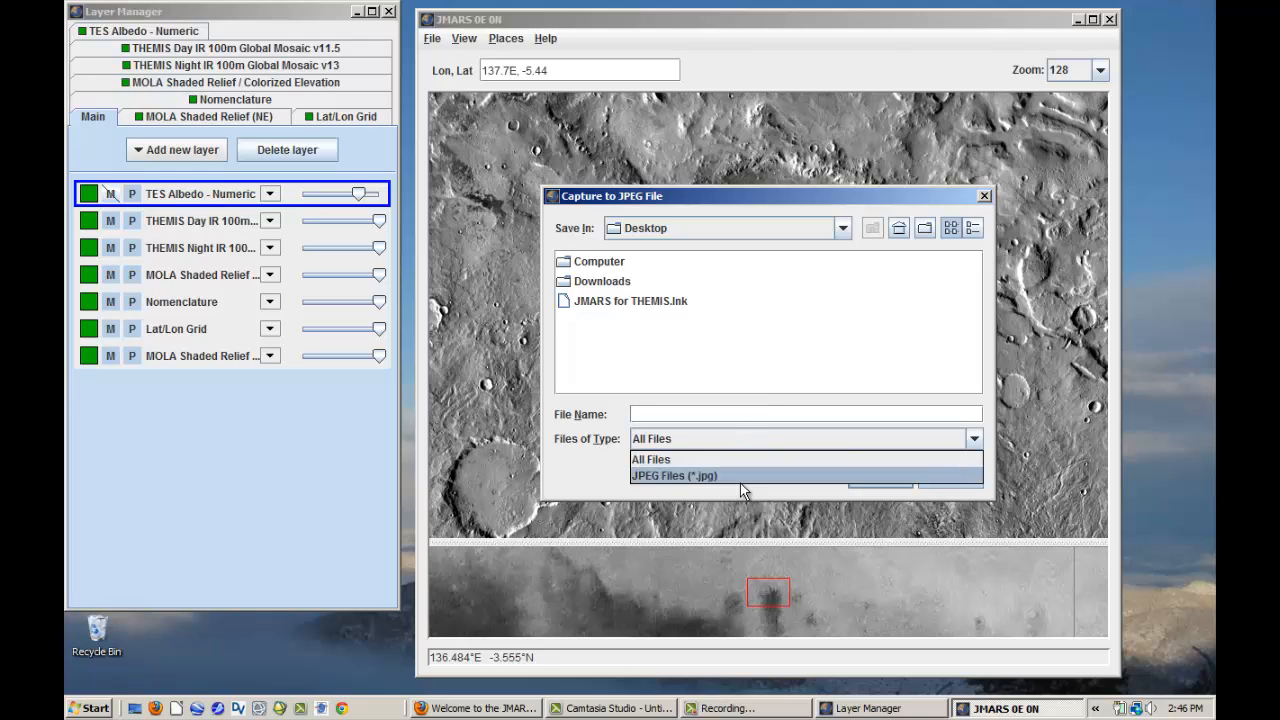
click(744, 477)
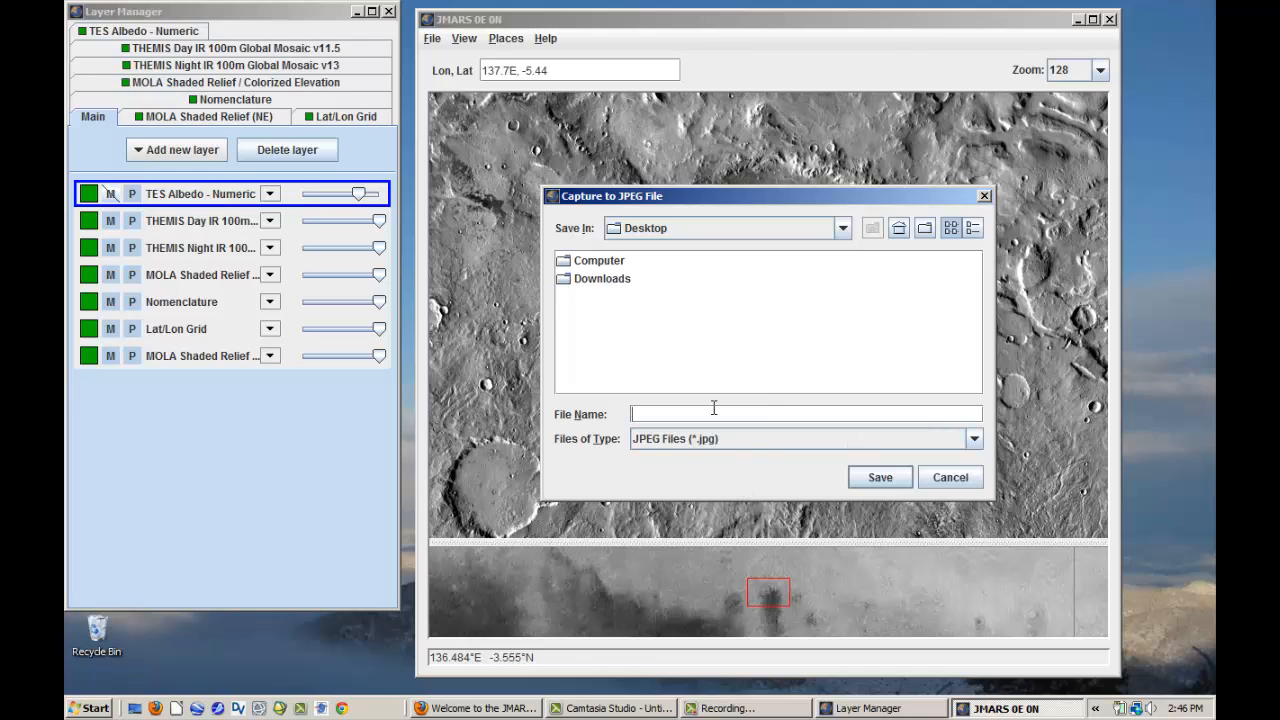
click(714, 408)
text(gale_dayIR)
click(880, 477)
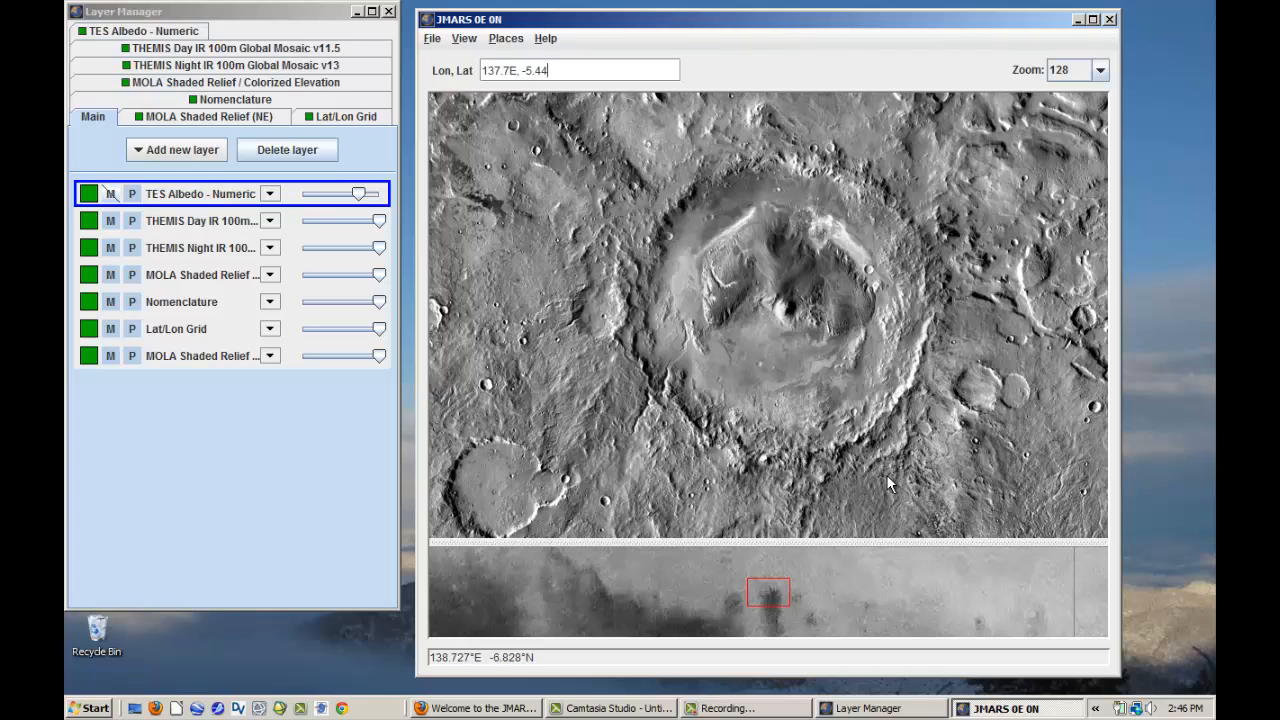
- Minimize the Layer Manager, view the captured gale_dayIR.jpg from the desktop in Windows Photo Gallery, and close it
click(348, 12)
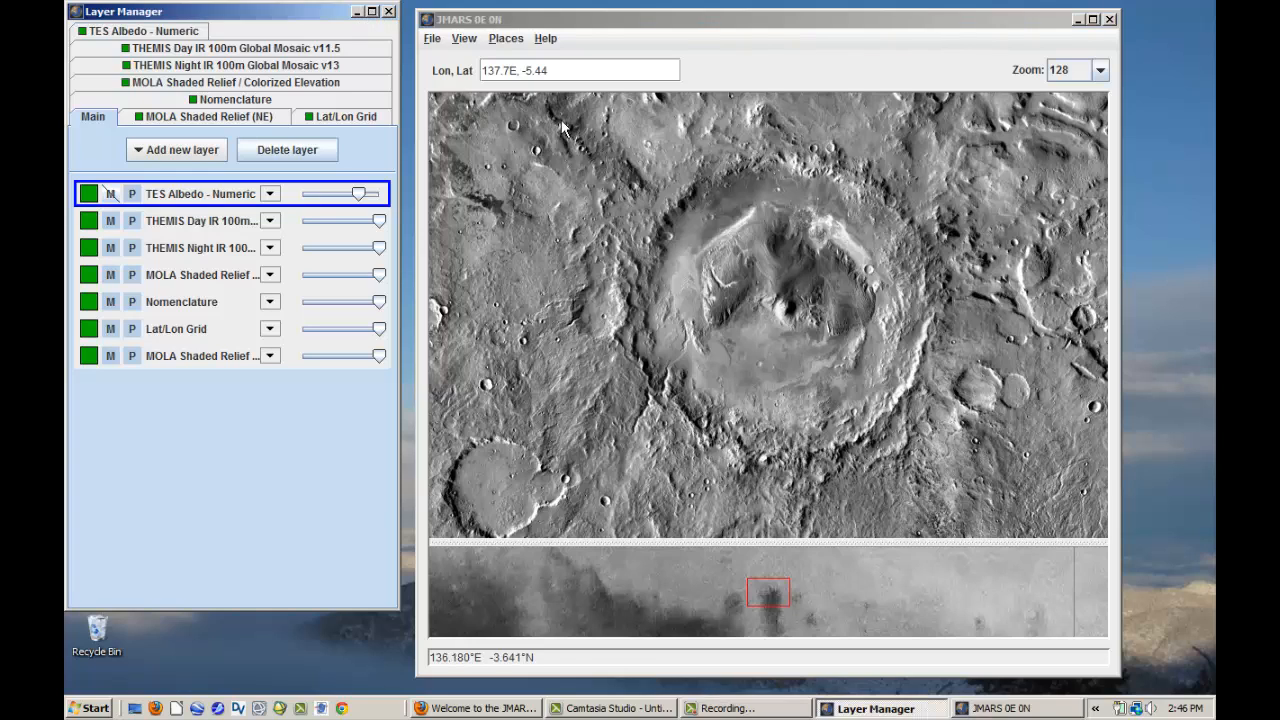
double_click(88, 251)
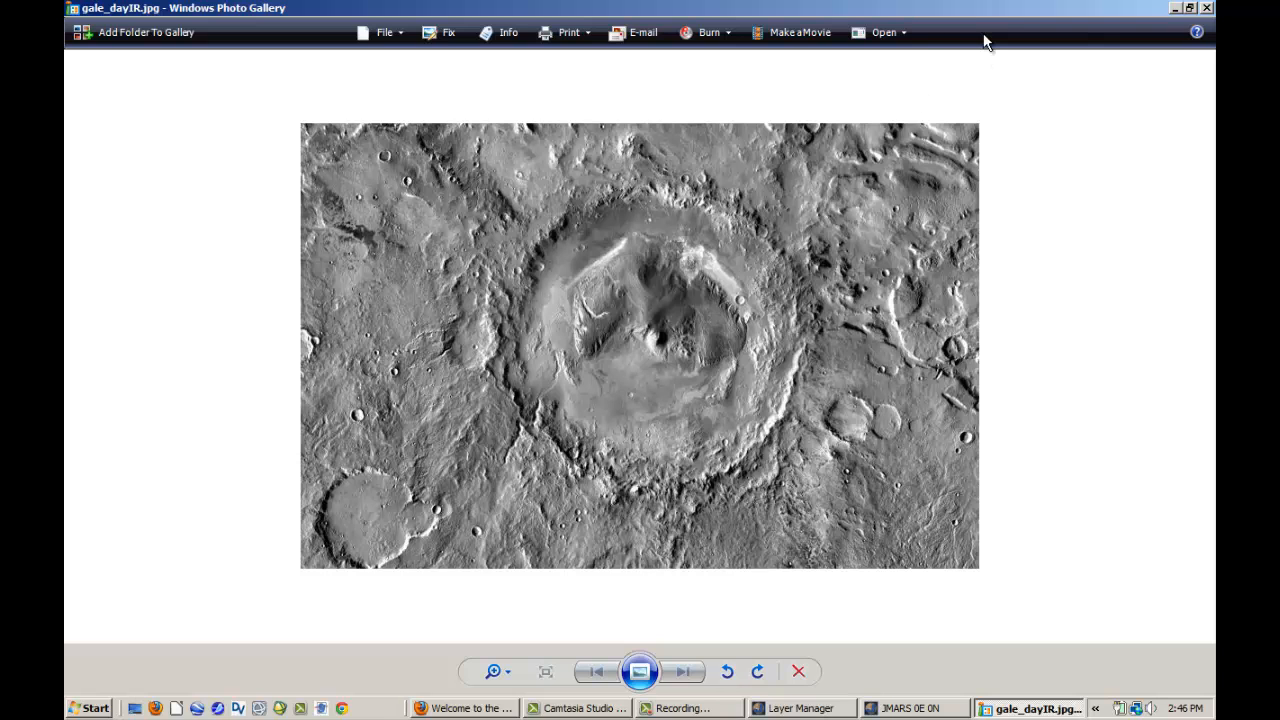
click(1207, 8)
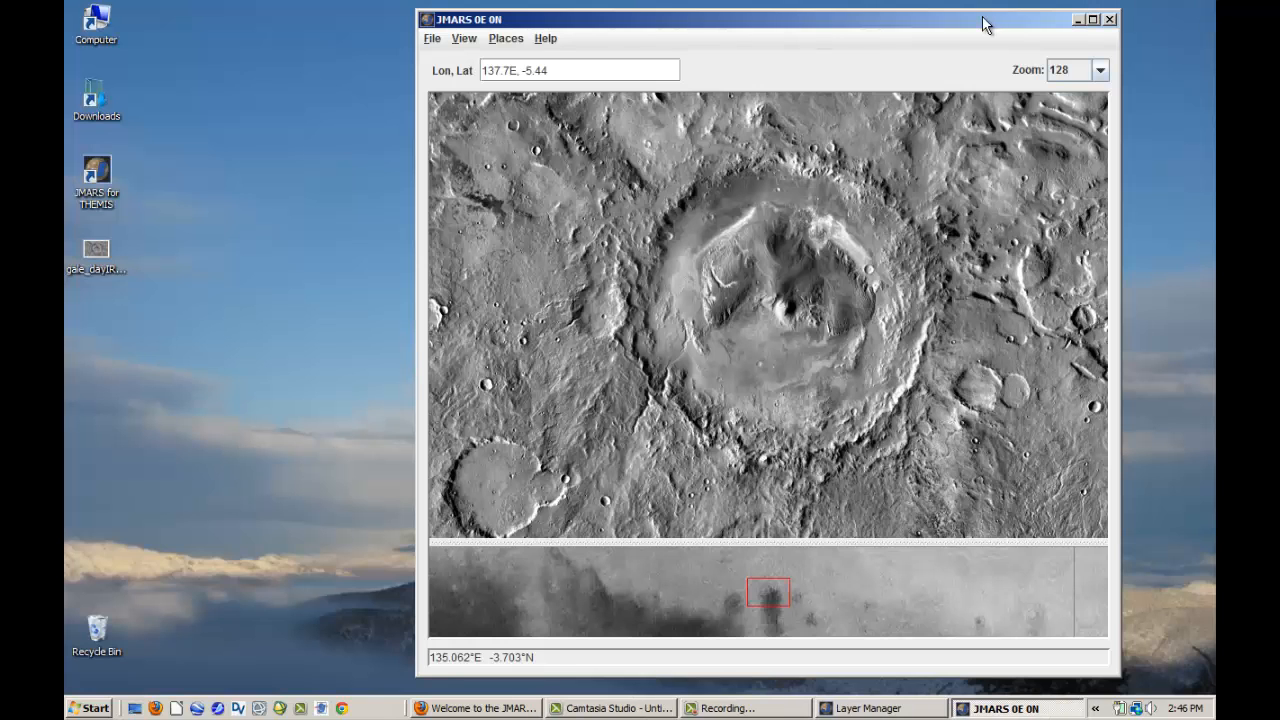